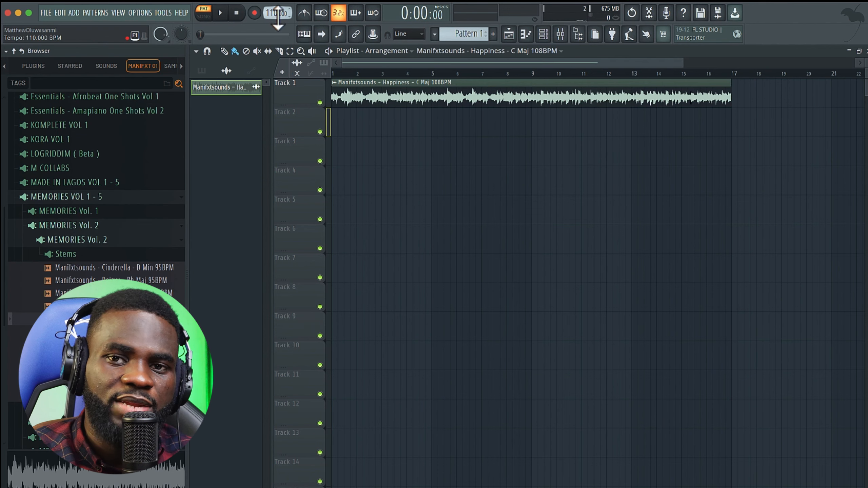
- Set the project tempo to 110 BPM and play back the Happiness melody loop in song mode
{"action": "left_click_drag", "start_coordinate": [277, 12], "coordinate": [280, 18]}
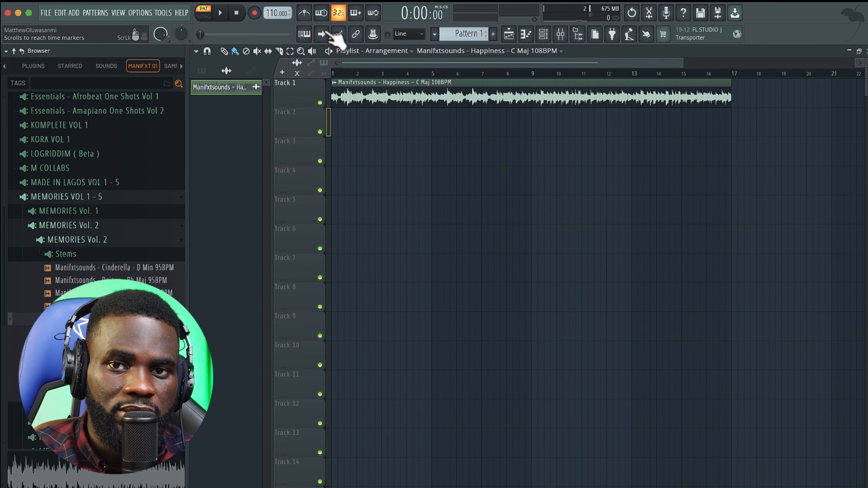
{"action": "key", "text": "l"}
{"action": "key", "text": "space"}
{"action": "scroll", "coordinate": [828, 259], "scroll_direction": "down", "scroll_amount": 1}
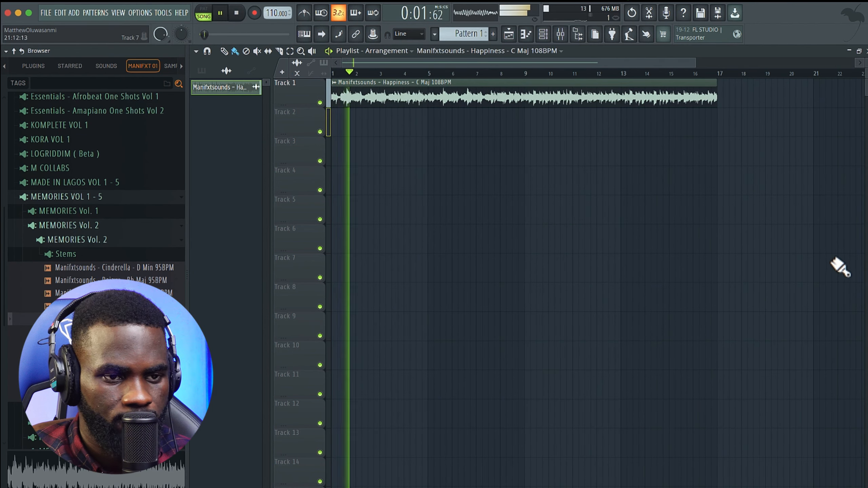
{"action": "scroll", "coordinate": [838, 266], "scroll_direction": "down", "scroll_amount": 1}
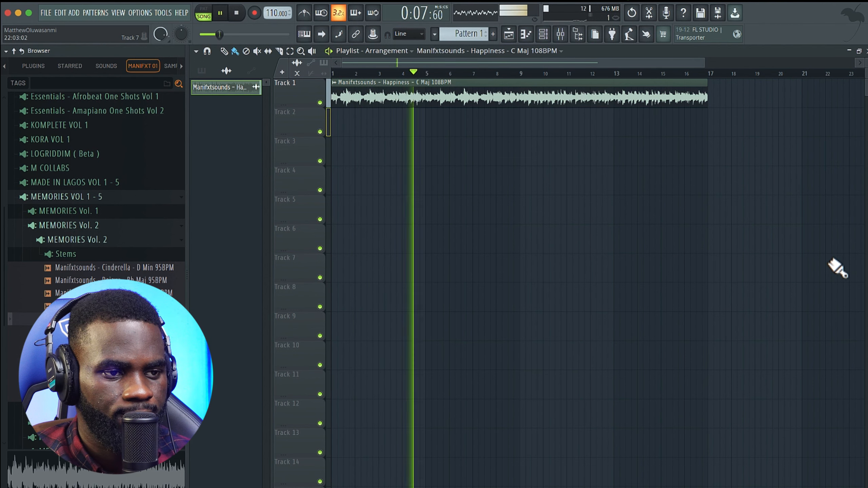
{"action": "key", "text": "space"}
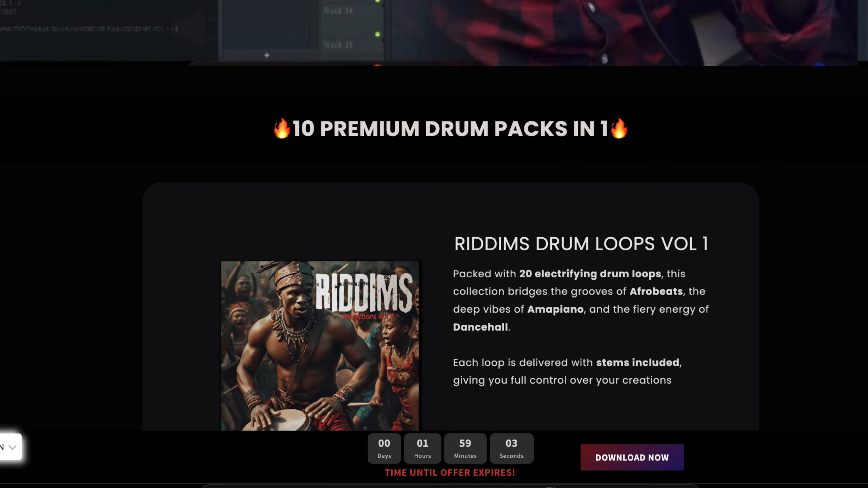
- Examine the drum packs on the sales page, from Riddims Drum Loops Vol 1 through to the Log-Riddim logdrums
{"action": "scroll", "coordinate": [434, 205], "scroll_direction": "down", "scroll_amount": 8}
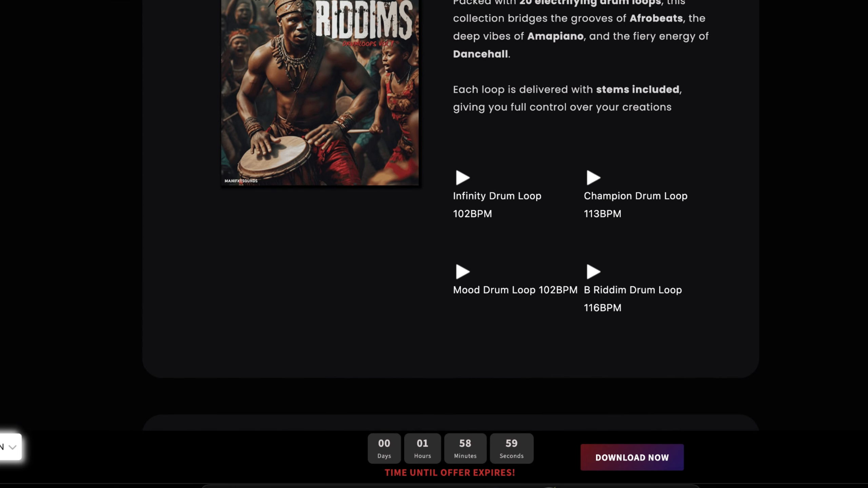
{"action": "scroll", "coordinate": [434, 205], "scroll_direction": "down", "scroll_amount": 15}
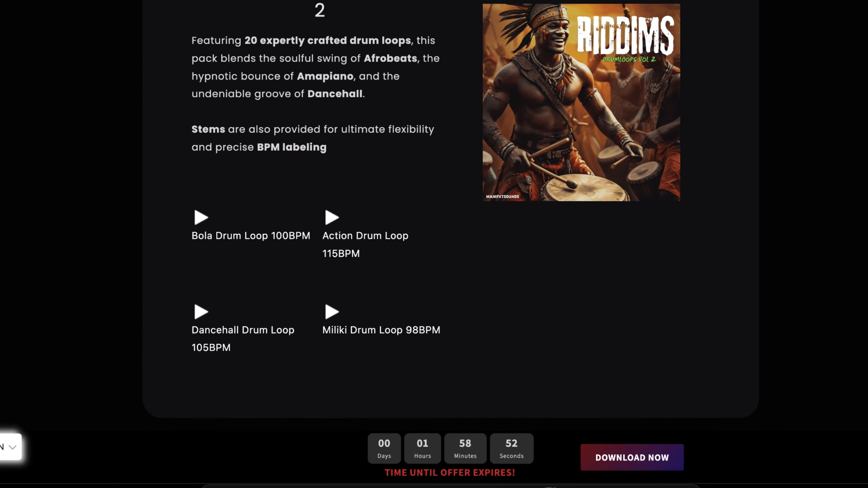
{"action": "scroll", "coordinate": [434, 205], "scroll_direction": "down", "scroll_amount": 15}
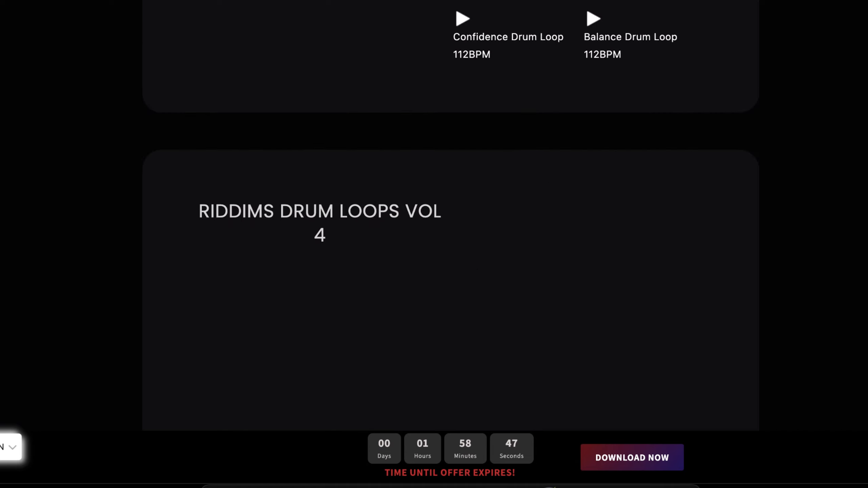
{"action": "scroll", "coordinate": [434, 205], "scroll_direction": "down", "scroll_amount": 15}
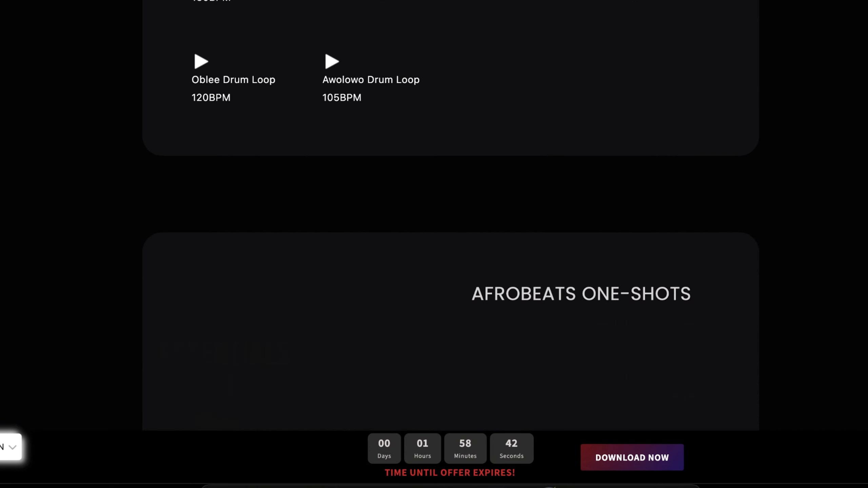
{"action": "scroll", "coordinate": [434, 205], "scroll_direction": "down", "scroll_amount": 15}
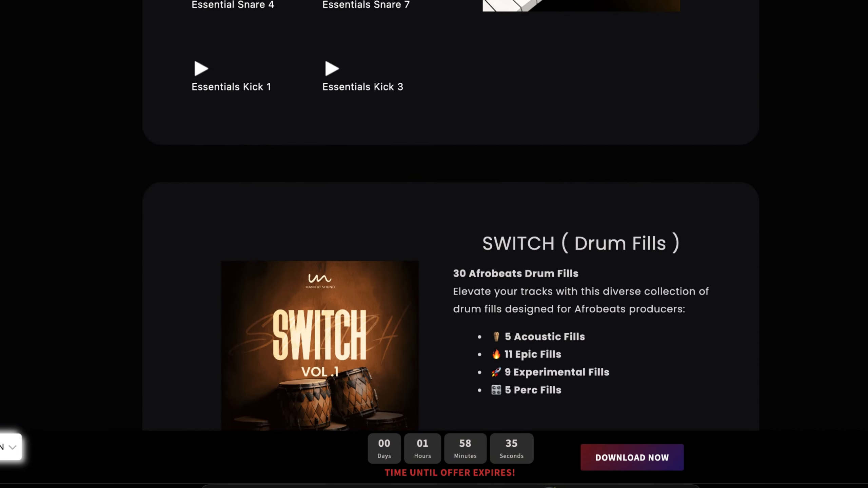
{"action": "scroll", "coordinate": [434, 205], "scroll_direction": "down", "scroll_amount": 15}
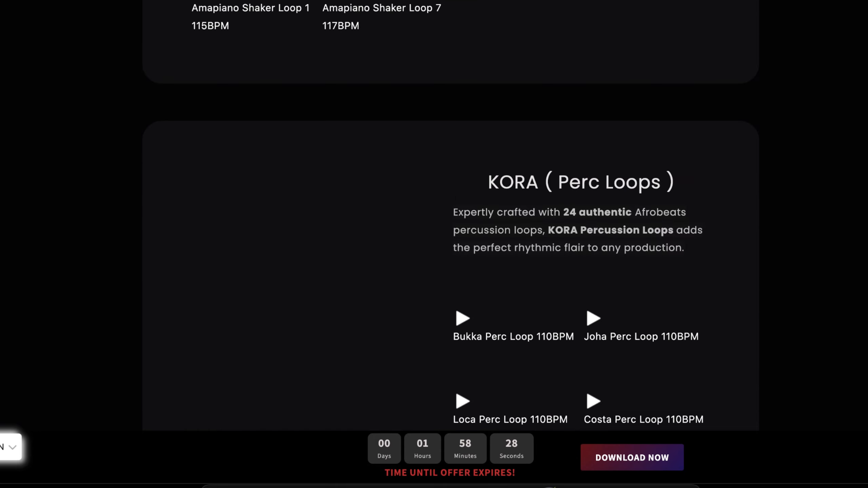
{"action": "scroll", "coordinate": [434, 205], "scroll_direction": "down", "scroll_amount": 10}
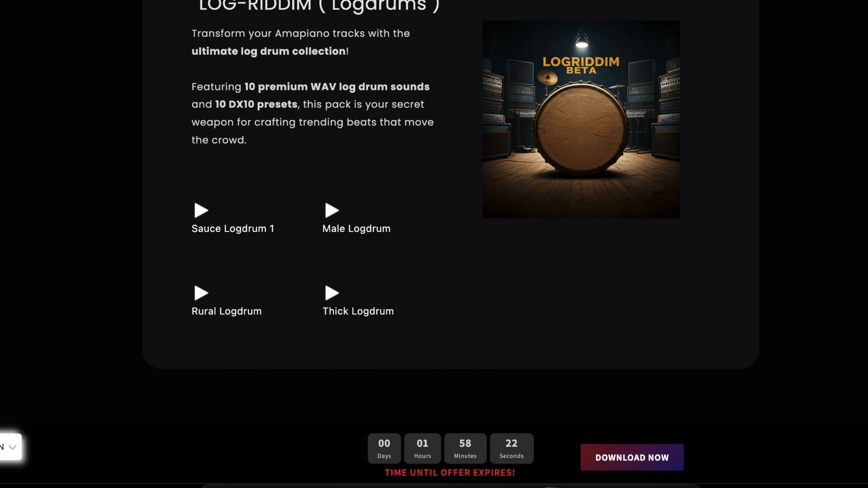
{"action": "scroll", "coordinate": [434, 205], "scroll_direction": "down", "scroll_amount": 5}
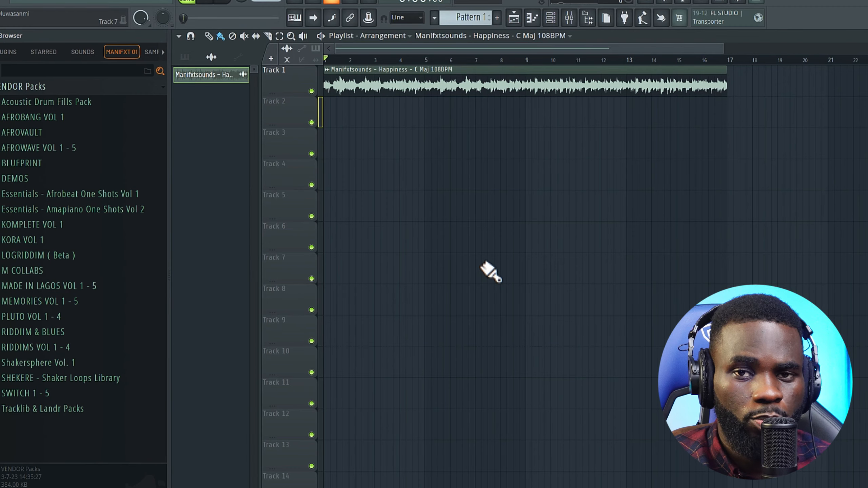
- Expand the Essentials - Afrobeat One Shots Vol 1 folder and show the channel rack just below the melody track
{"action": "left_click", "coordinate": [75, 198]}
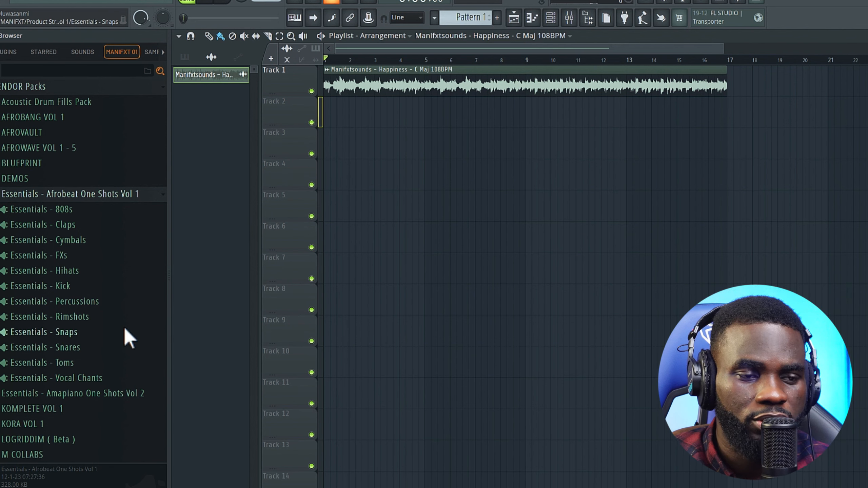
{"action": "left_click", "coordinate": [551, 18]}
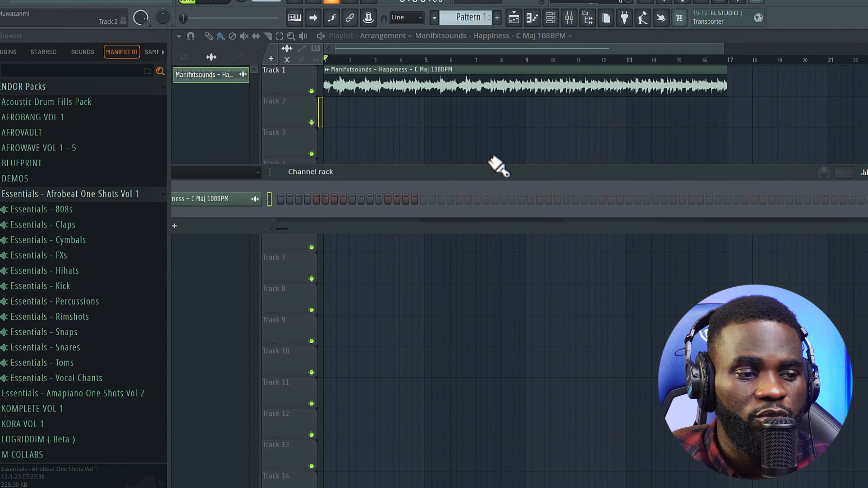
{"action": "left_click_drag", "start_coordinate": [408, 172], "coordinate": [508, 124]}
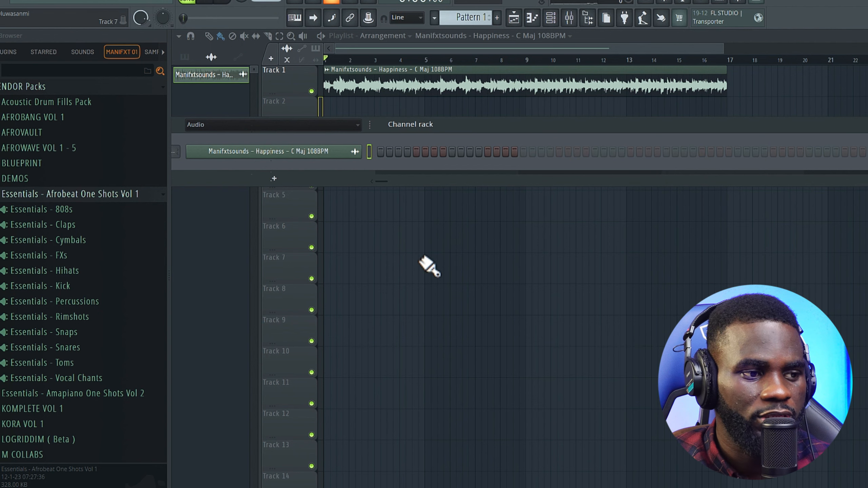
- Expand the Essentials - Rimshots folder and audition the samples in the first half of the list
{"action": "left_click", "coordinate": [87, 317]}
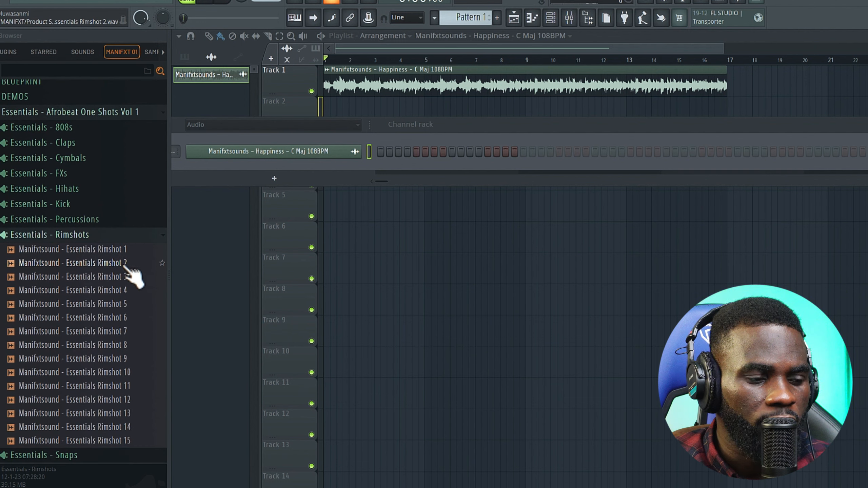
{"action": "left_click", "coordinate": [124, 266]}
{"action": "left_click", "coordinate": [125, 254]}
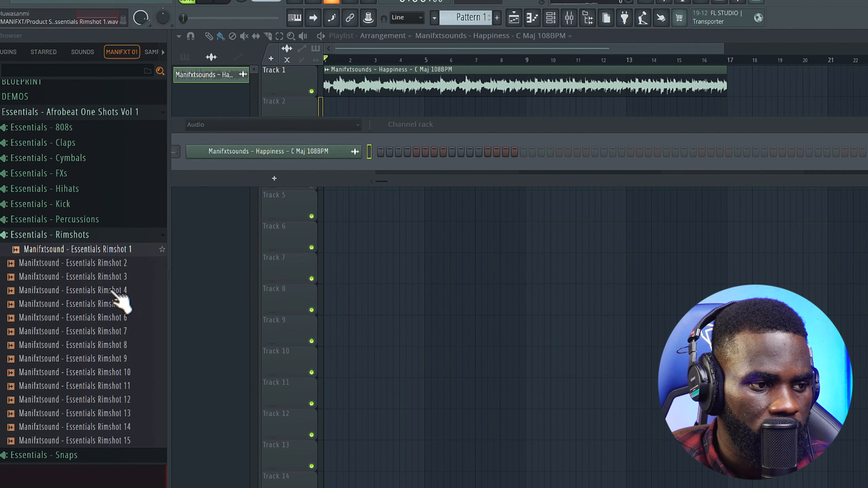
{"action": "left_click", "coordinate": [112, 306]}
{"action": "left_click", "coordinate": [118, 318]}
{"action": "left_click", "coordinate": [123, 332]}
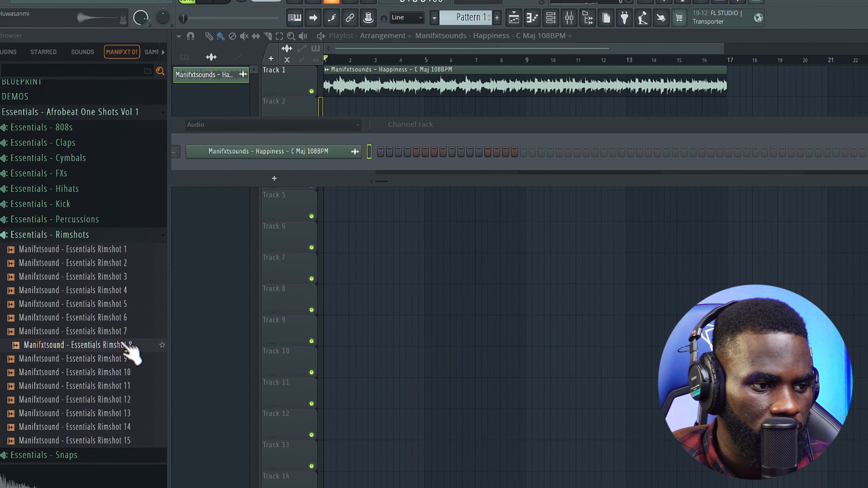
- Audition Essentials Rimshots 11 to 15, comparing 11 and 12 repeatedly
{"action": "left_click", "coordinate": [136, 400]}
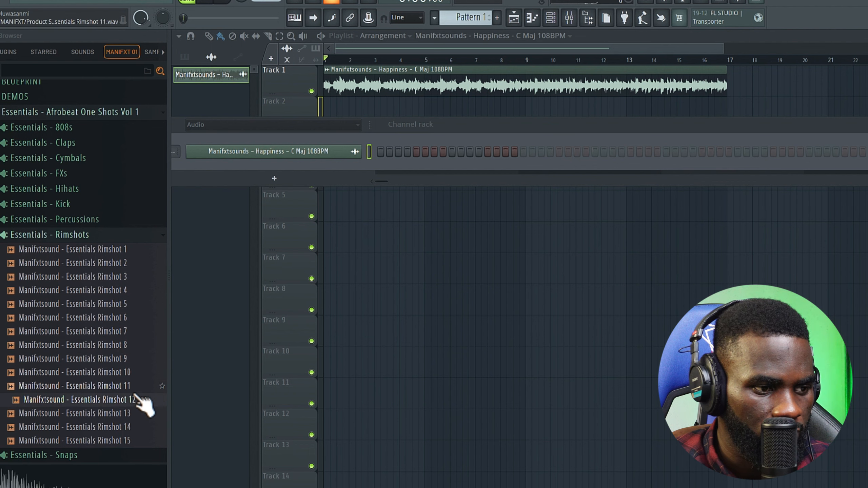
{"action": "left_click", "coordinate": [134, 387]}
{"action": "left_click", "coordinate": [136, 401]}
{"action": "left_click", "coordinate": [132, 389]}
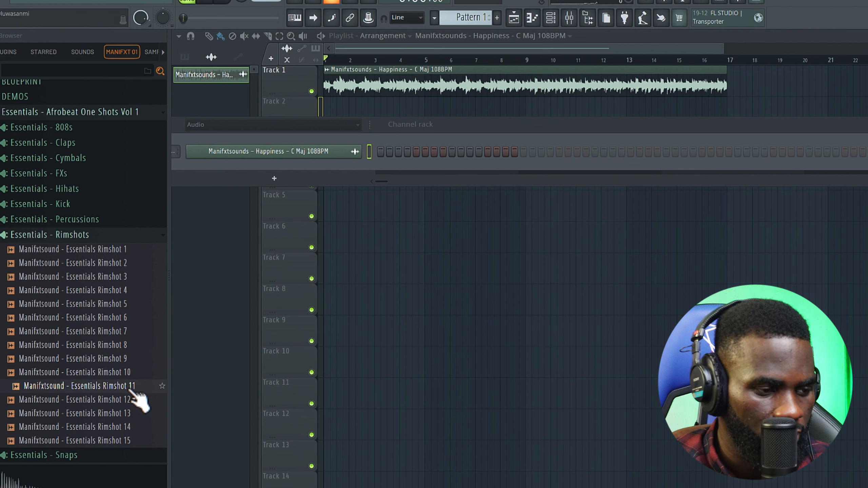
{"action": "left_click", "coordinate": [134, 401]}
{"action": "left_click", "coordinate": [132, 413]}
{"action": "left_click", "coordinate": [128, 428]}
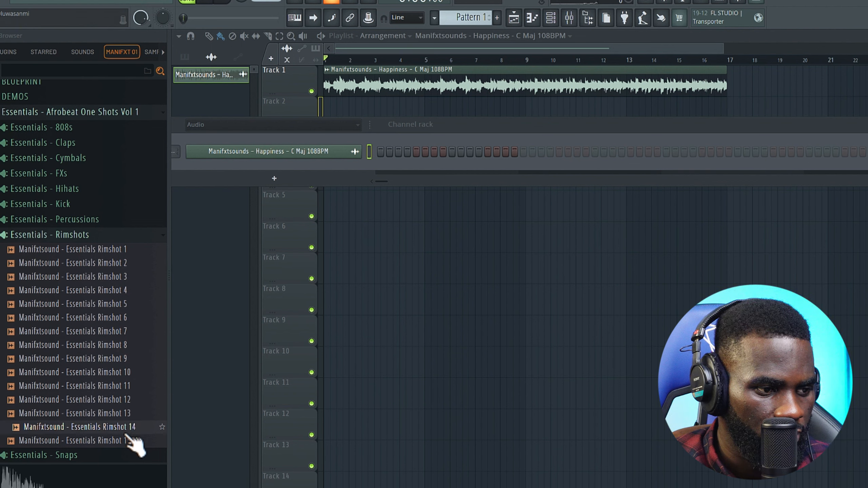
{"action": "left_click", "coordinate": [134, 441]}
{"action": "left_click", "coordinate": [132, 414]}
{"action": "left_click", "coordinate": [132, 386]}
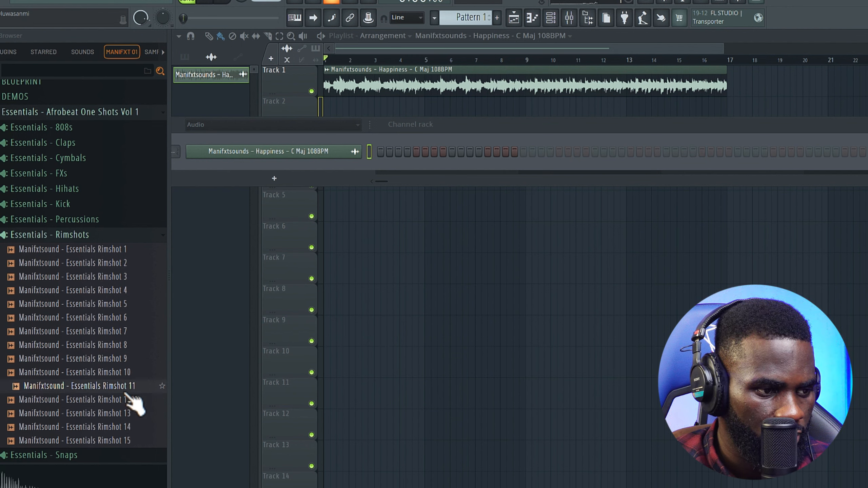
{"action": "left_click", "coordinate": [134, 400]}
- Add Essentials Rimshot 3, Rimshot 2 and Rimshot 6 to the channel rack as new channels
{"action": "left_click", "coordinate": [130, 278]}
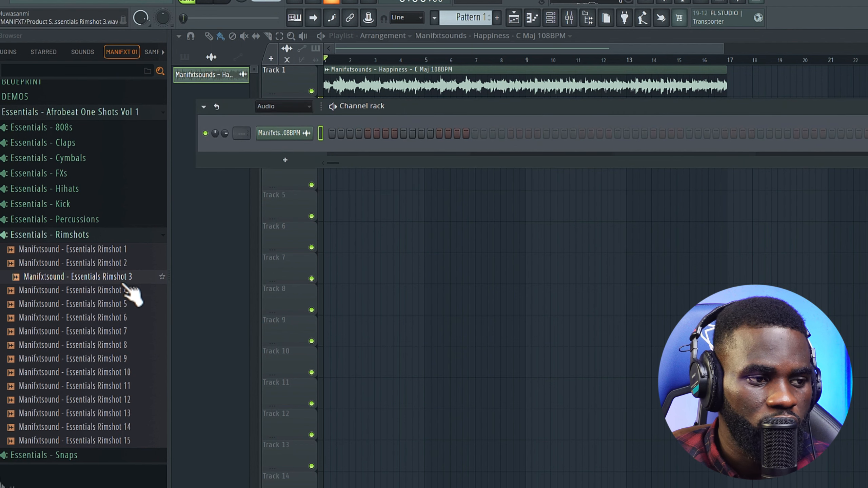
{"action": "left_click_drag", "start_coordinate": [135, 281], "coordinate": [301, 157]}
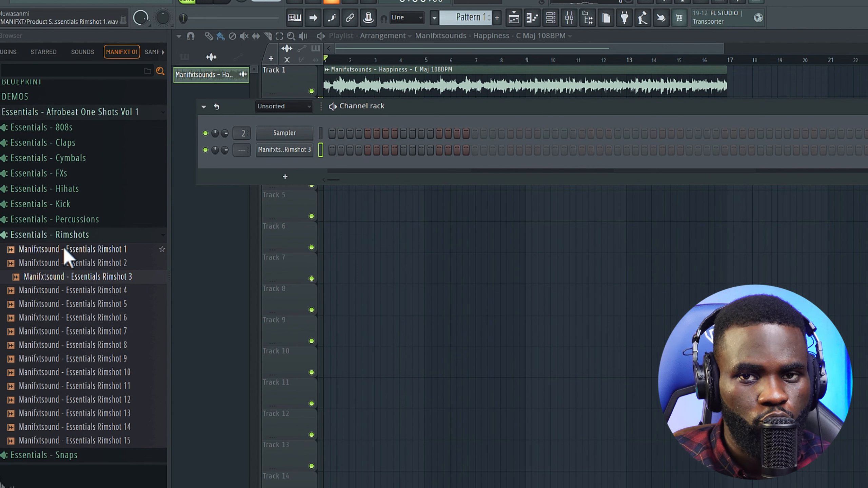
{"action": "left_click_drag", "start_coordinate": [130, 423], "coordinate": [278, 207]}
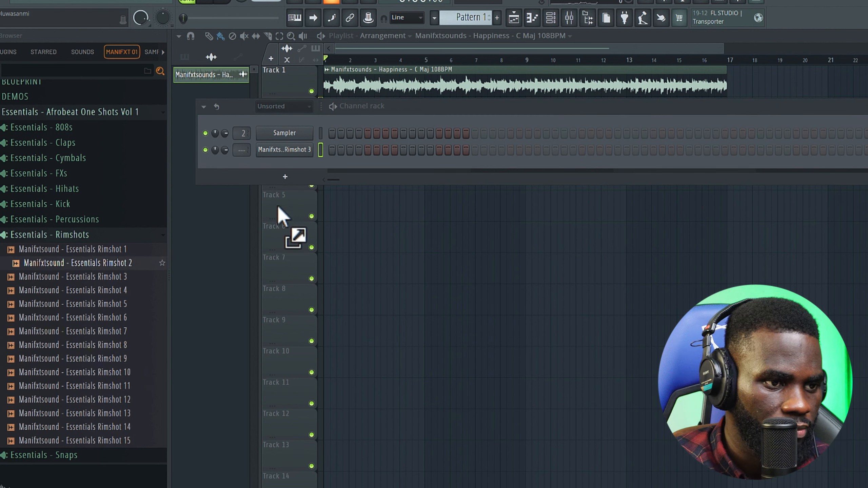
{"action": "left_click_drag", "start_coordinate": [288, 156], "coordinate": [287, 164]}
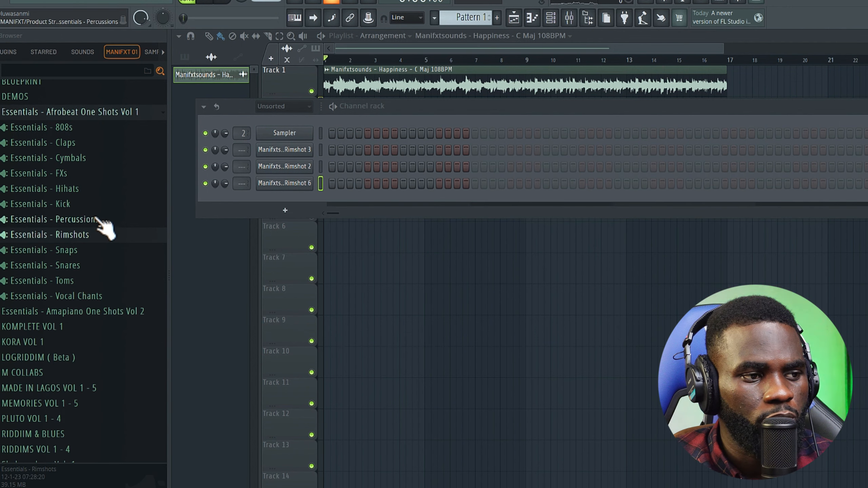
- Audition samples in the Essentials - Kick folder and add Kick 9 to the channel rack
{"action": "left_click", "coordinate": [94, 204]}
{"action": "left_click", "coordinate": [118, 263]}
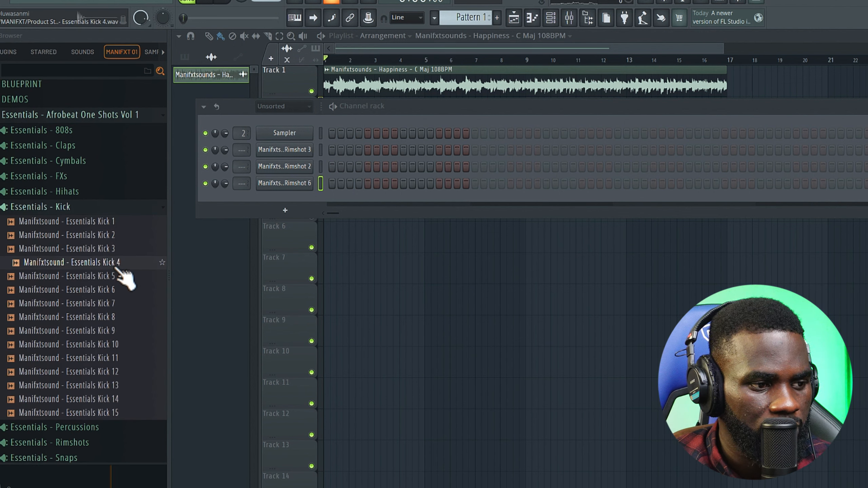
{"action": "left_click", "coordinate": [116, 277]}
{"action": "left_click", "coordinate": [117, 264]}
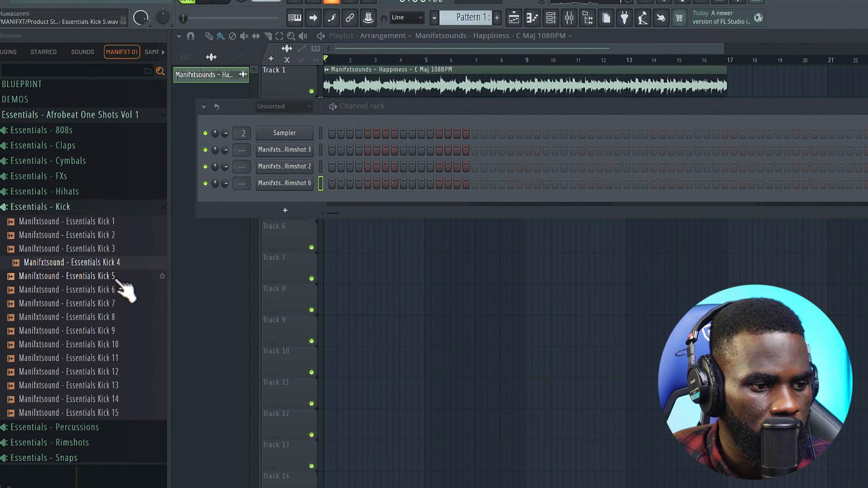
{"action": "left_click", "coordinate": [117, 279]}
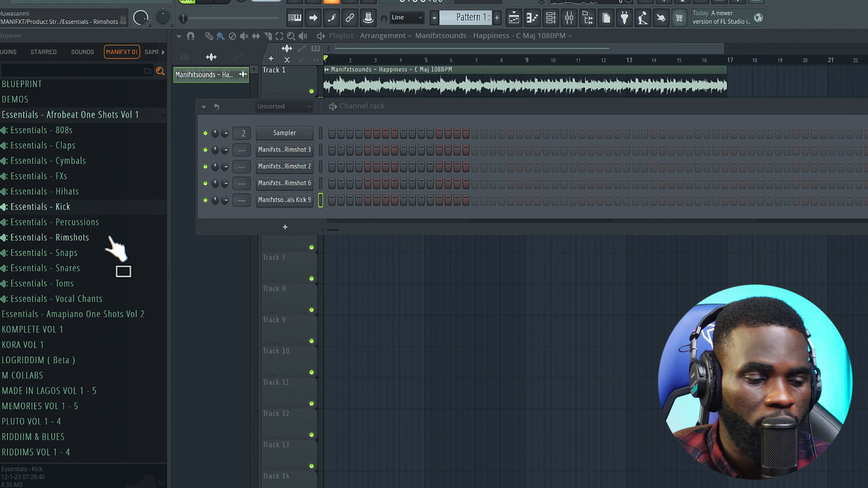
- Audition several samples in the Metals folder of Essentials - Percussions, including Metal 1, 2, 4 and 6
{"action": "left_click", "coordinate": [102, 223]}
{"action": "left_click", "coordinate": [92, 283]}
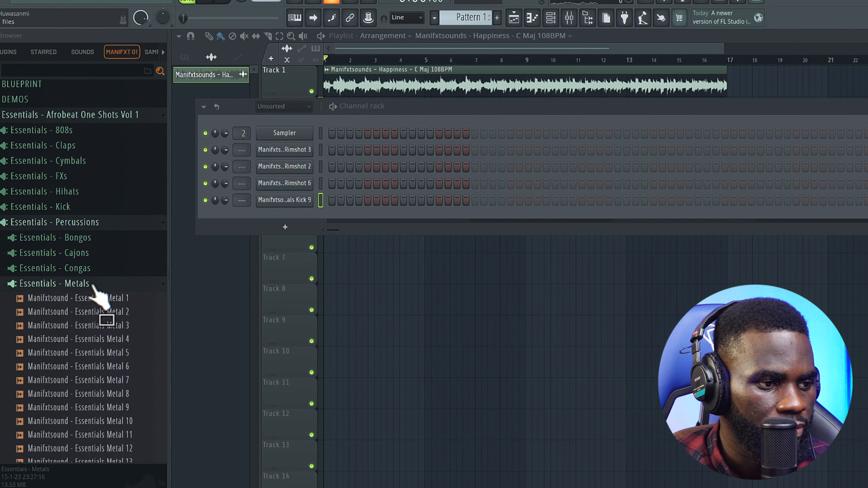
{"action": "left_click", "coordinate": [91, 311]}
{"action": "left_click", "coordinate": [99, 298]}
{"action": "left_click", "coordinate": [114, 340]}
{"action": "left_click", "coordinate": [116, 367]}
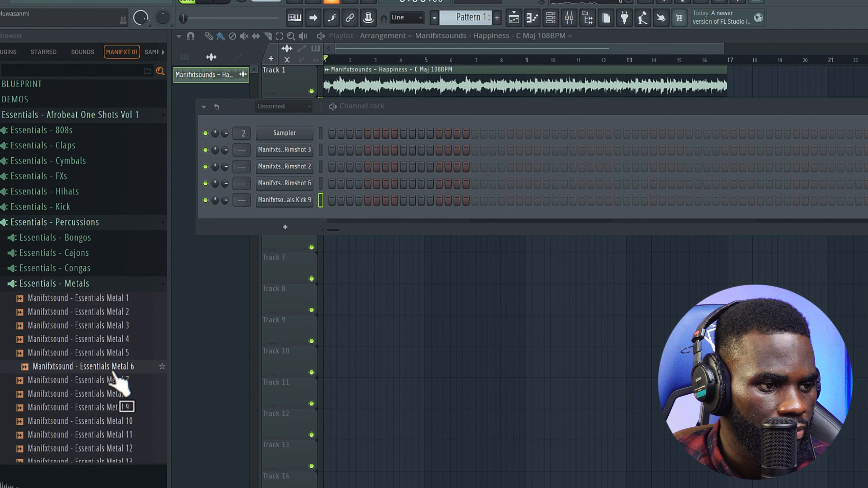
{"action": "left_click", "coordinate": [97, 298]}
{"action": "left_click", "coordinate": [92, 284]}
- Expand the Essentials - Congas folder and audition its samples, including Conga 1 to 3 and 6 to 8
{"action": "left_click", "coordinate": [92, 268]}
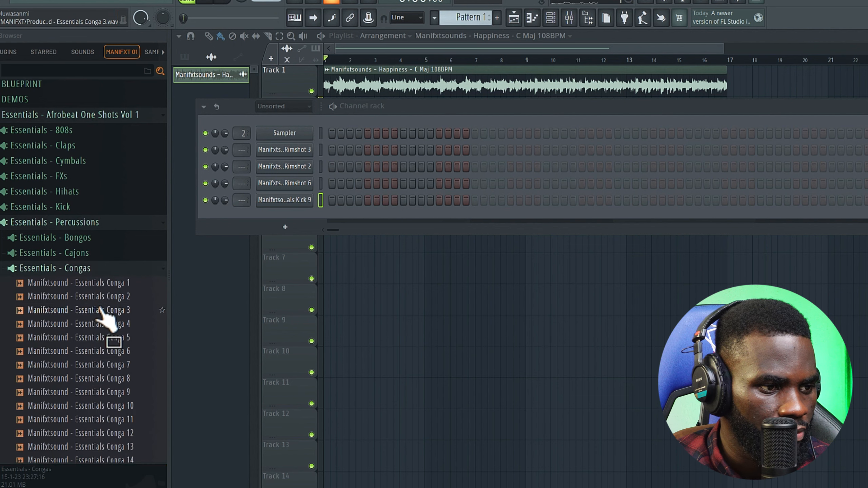
{"action": "left_click", "coordinate": [110, 310]}
{"action": "left_click", "coordinate": [109, 297]}
{"action": "left_click", "coordinate": [113, 283]}
{"action": "left_click", "coordinate": [118, 297]}
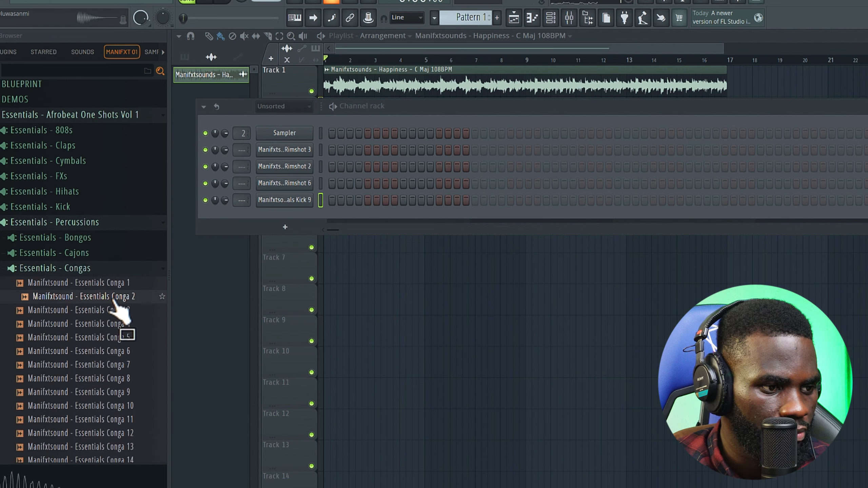
{"action": "left_click", "coordinate": [120, 379]}
{"action": "left_click", "coordinate": [122, 365]}
{"action": "left_click", "coordinate": [120, 352]}
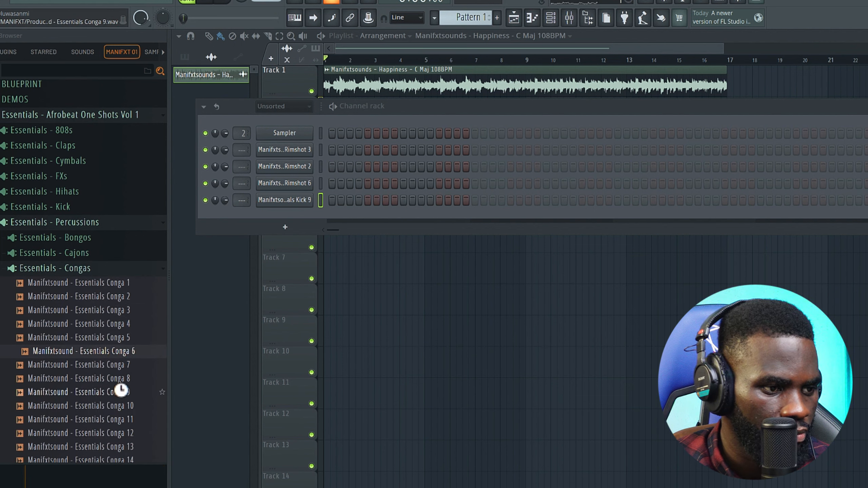
- Add Essentials Conga 8, Conga 5 and Conga 4 to the channel rack below the kick
{"action": "left_click", "coordinate": [123, 392]}
{"action": "left_click", "coordinate": [123, 379]}
{"action": "left_click_drag", "start_coordinate": [126, 389], "coordinate": [310, 223]}
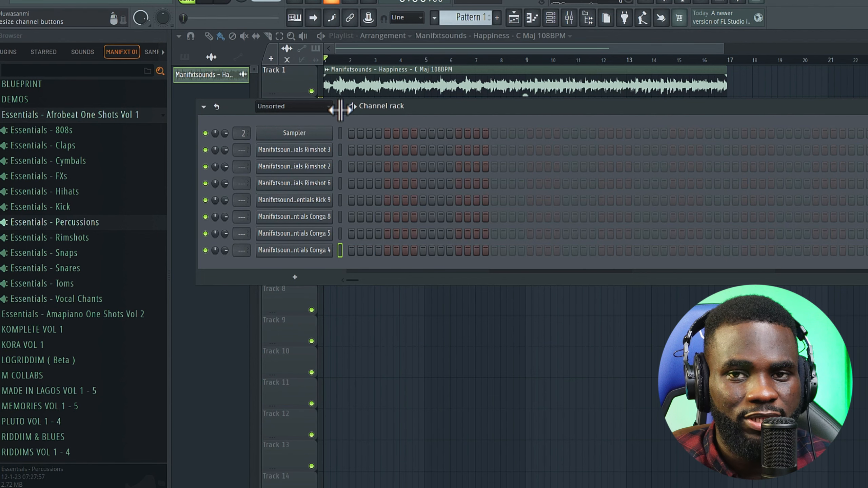
- Widen the channel names and program Rimshot 6 hits on steps 1, 4, 7, 11 and 14, checking them in playback
{"action": "left_click_drag", "start_coordinate": [340, 109], "coordinate": [377, 107]}
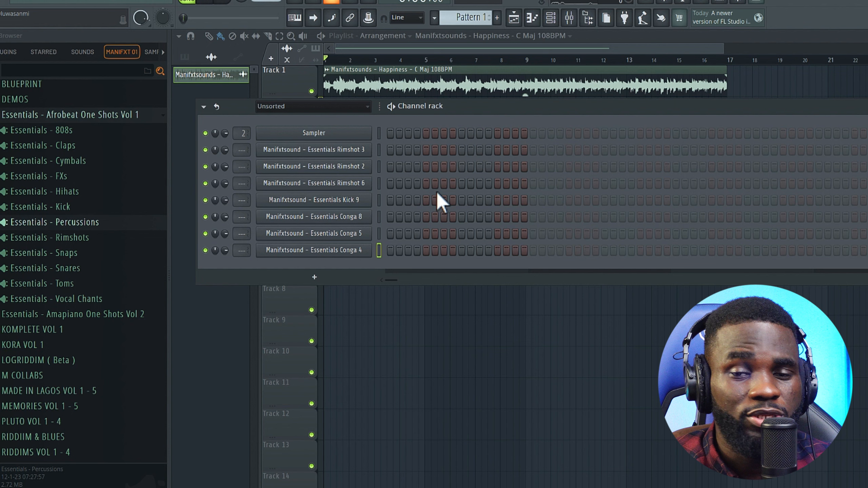
{"action": "left_click", "coordinate": [390, 183]}
{"action": "left_click", "coordinate": [417, 184]}
{"action": "left_click", "coordinate": [443, 184]}
{"action": "key", "text": "space"}
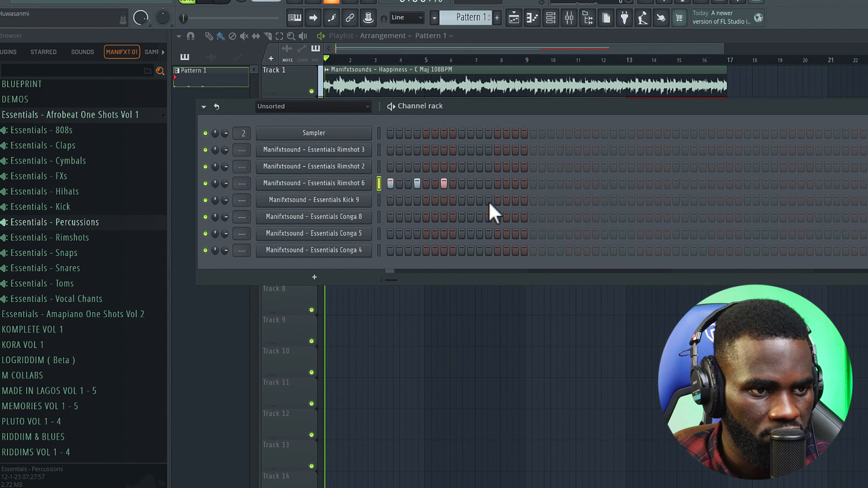
{"action": "left_click", "coordinate": [480, 183]}
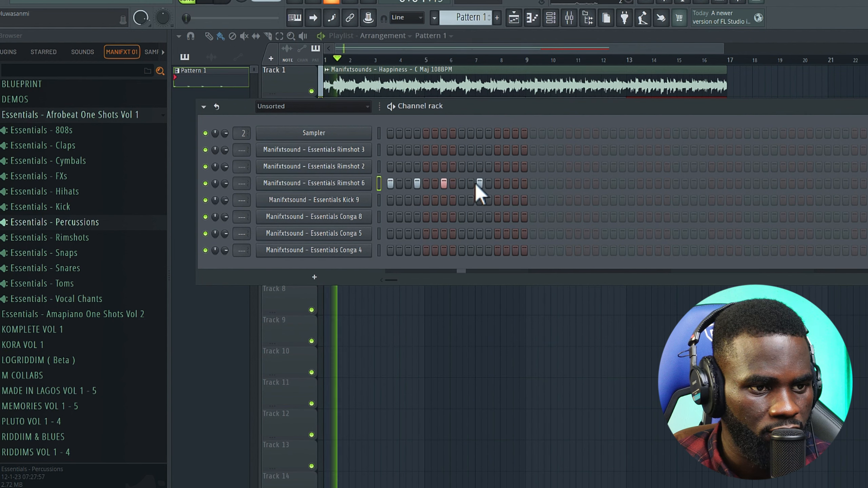
{"action": "left_click", "coordinate": [506, 184]}
{"action": "left_click", "coordinate": [497, 184]}
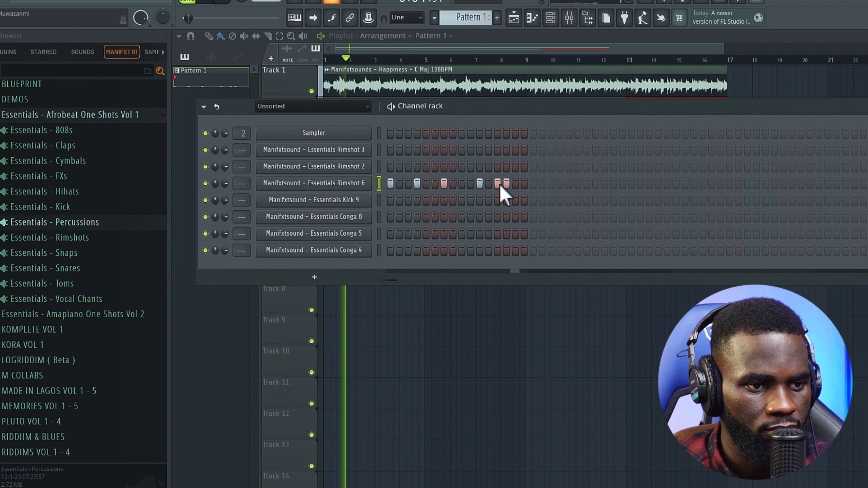
{"action": "left_click", "coordinate": [498, 183]}
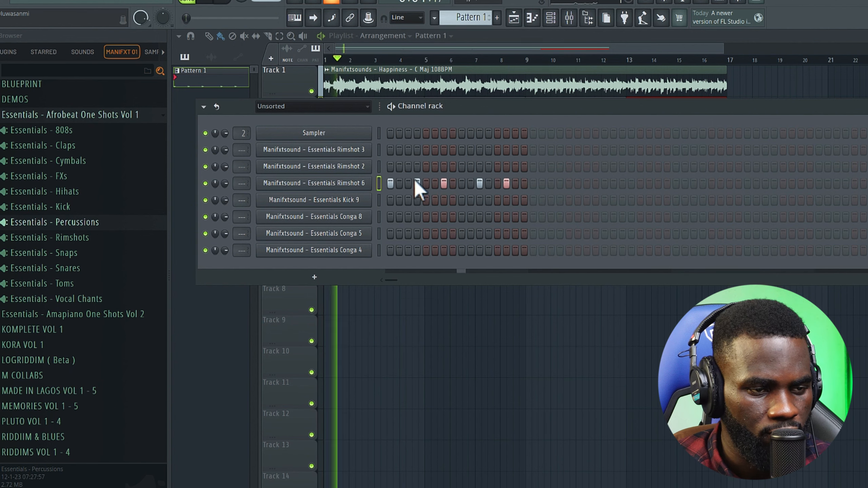
- Open the Rimshot 6 notes in the piano roll, duplicate the one-bar pattern to fill four bars and play it
{"action": "right_click", "coordinate": [364, 187]}
{"action": "left_click", "coordinate": [393, 181]}
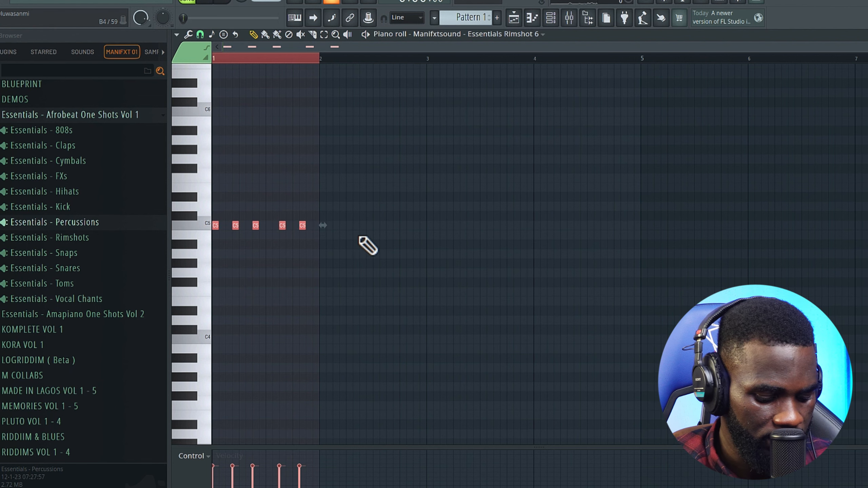
{"action": "key", "text": "ctrl+b"}
{"action": "key", "text": "ctrl+b"}
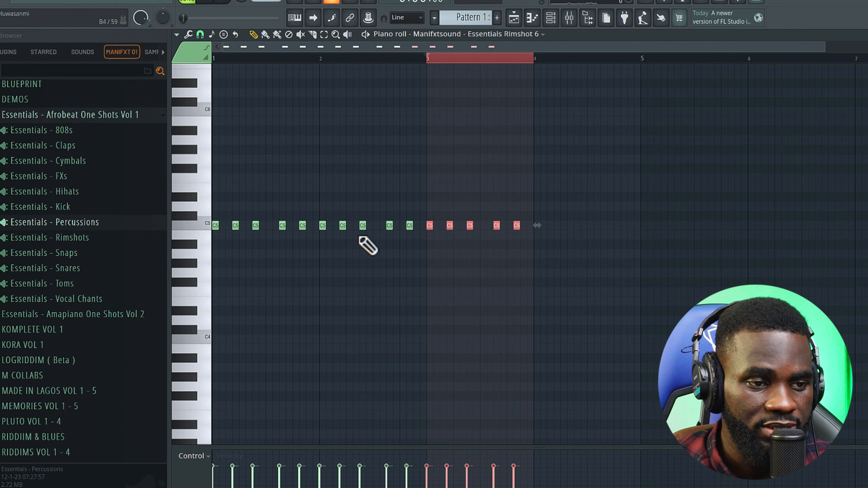
{"action": "key", "text": "ctrl+b"}
{"action": "key", "text": "space"}
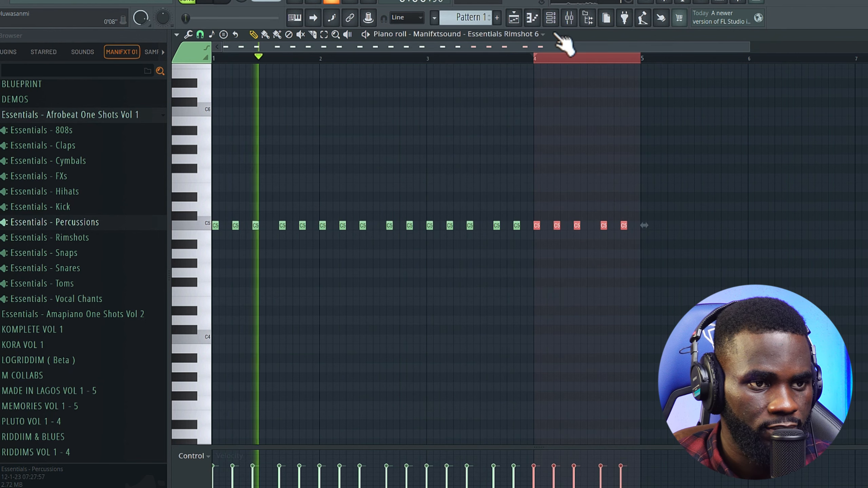
- Return to the playlist and bring the channel rack back up, repositioned to show more steps, while playing the loop
{"action": "left_click", "coordinate": [514, 17]}
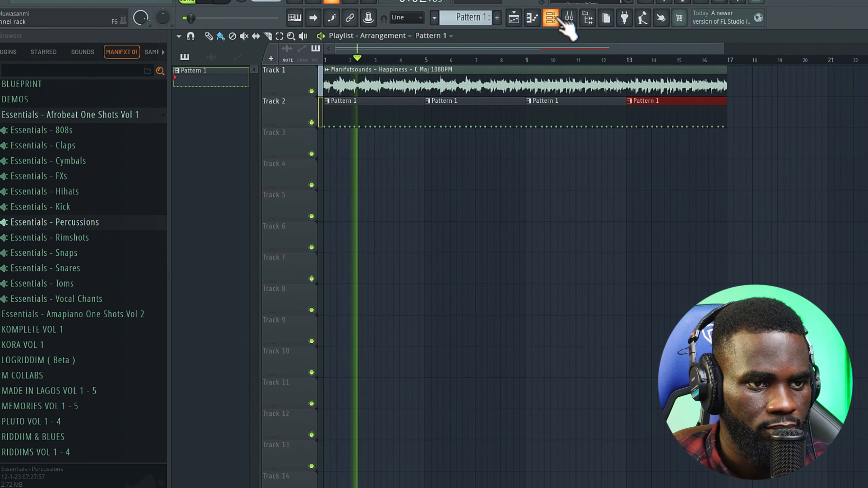
{"action": "left_click", "coordinate": [550, 18]}
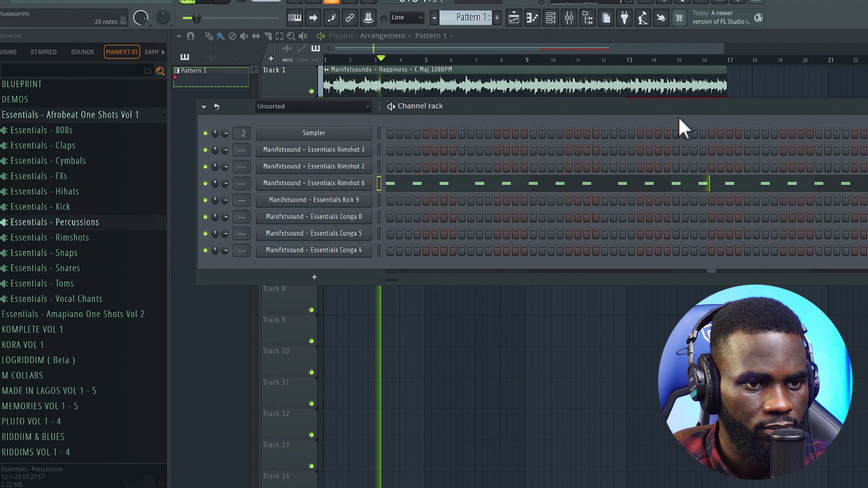
{"action": "left_click_drag", "start_coordinate": [637, 108], "coordinate": [610, 106]}
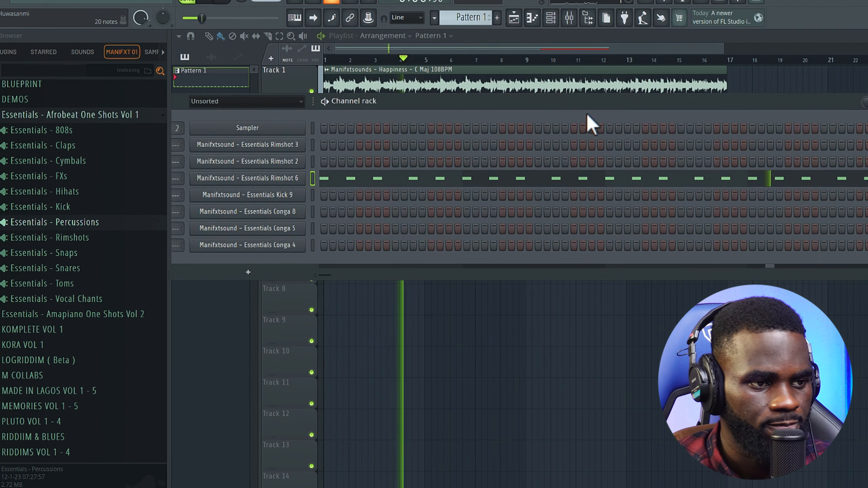
{"action": "key", "text": "space"}
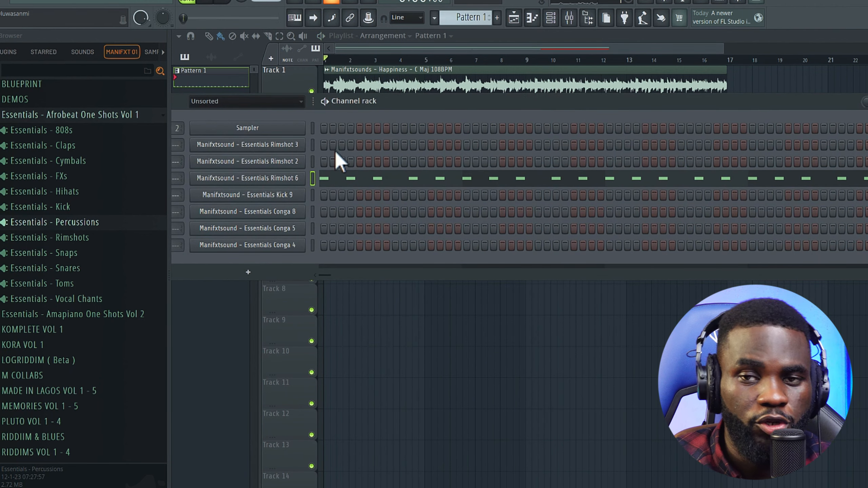
- Fill the Kick 9 channel on every 4 steps and listen to it together with the rimshots and melody
{"action": "right_click", "coordinate": [294, 199]}
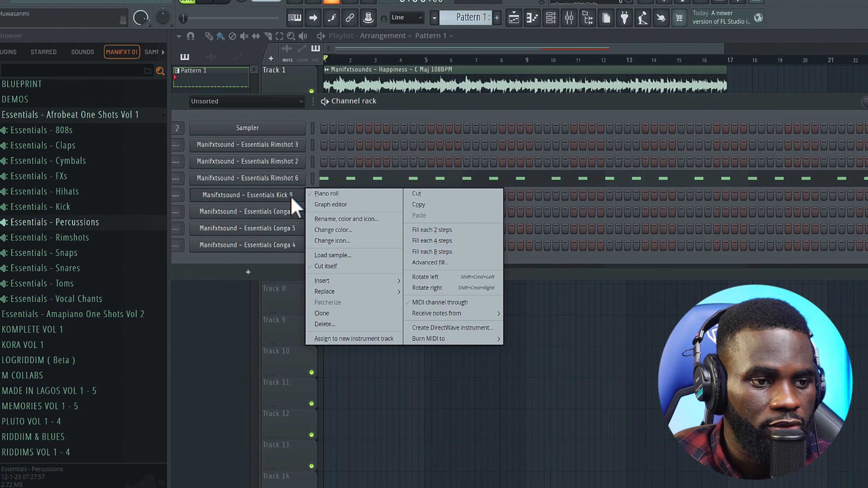
{"action": "left_click", "coordinate": [432, 240]}
{"action": "key", "text": "space"}
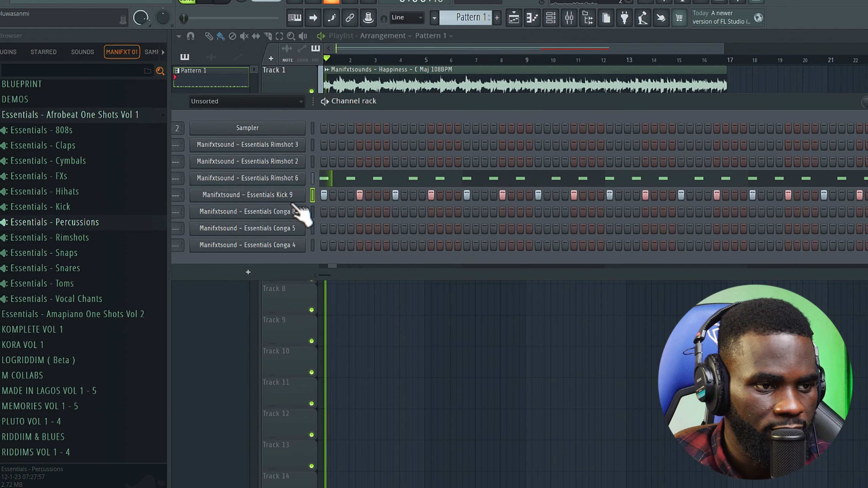
{"action": "left_click", "coordinate": [291, 195]}
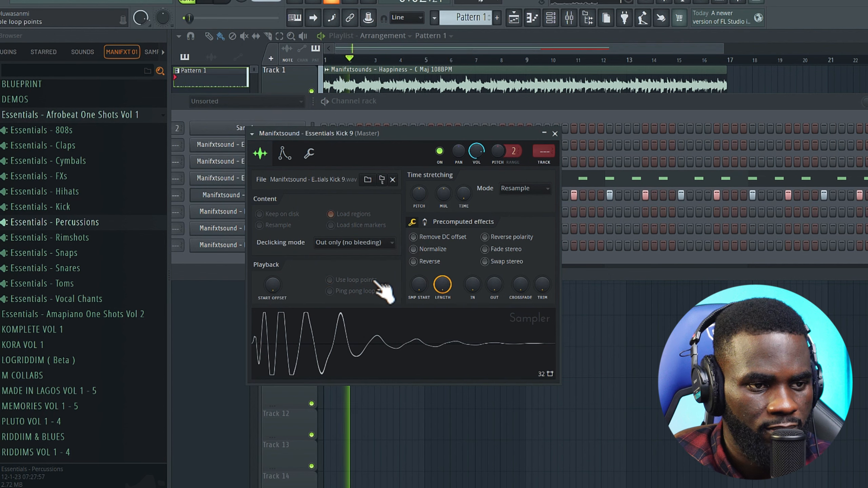
{"action": "left_click", "coordinate": [555, 133]}
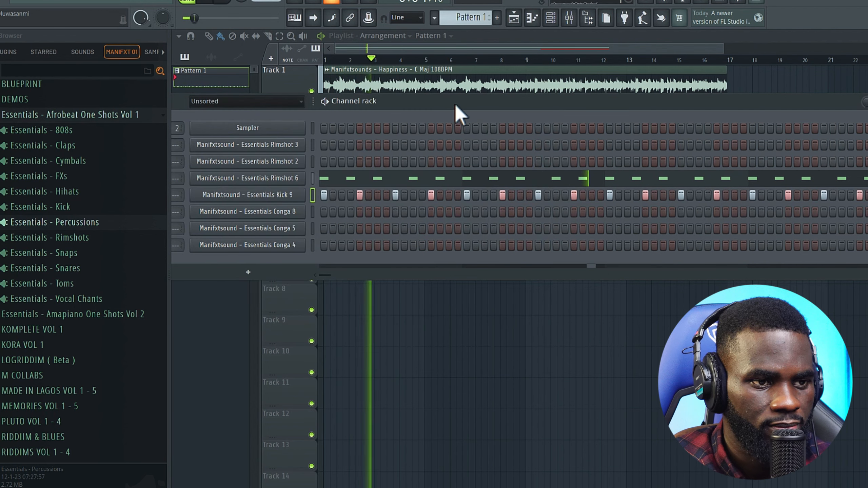
{"action": "left_click", "coordinate": [456, 110]}
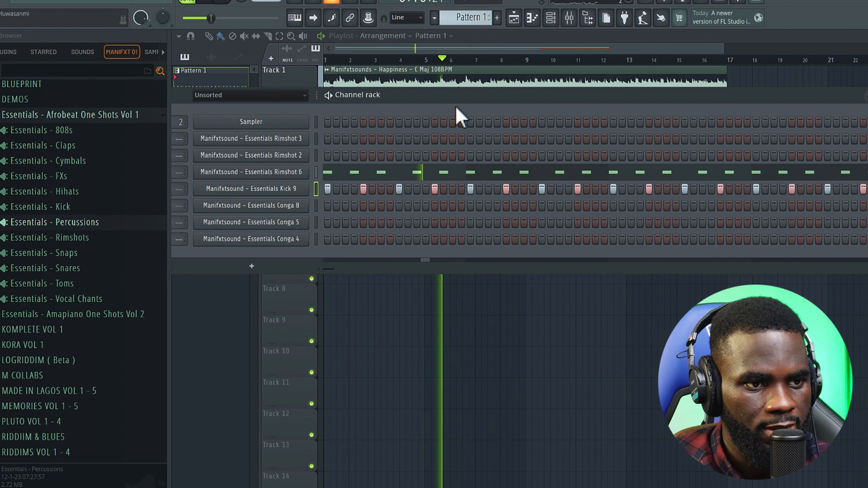
{"action": "key", "text": "space"}
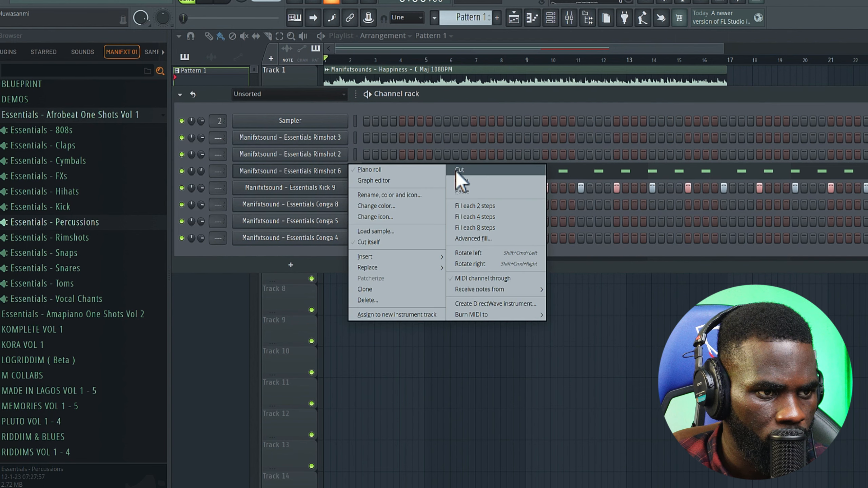
- Move the rimshot pattern from Rimshot 6 to Rimshot 2 for a listen, and on to Rimshot 3
{"action": "left_click", "coordinate": [457, 170]}
{"action": "right_click", "coordinate": [341, 156]}
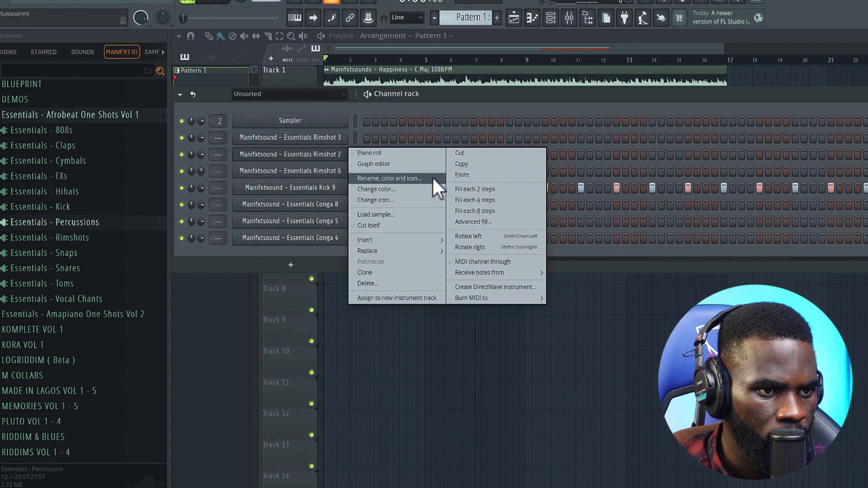
{"action": "left_click", "coordinate": [460, 175]}
{"action": "right_click", "coordinate": [342, 155]}
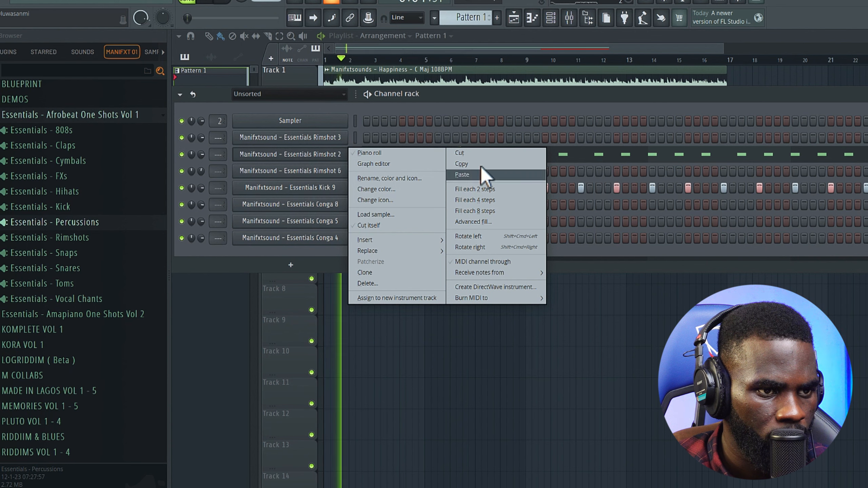
{"action": "left_click", "coordinate": [460, 153]}
{"action": "right_click", "coordinate": [341, 137]}
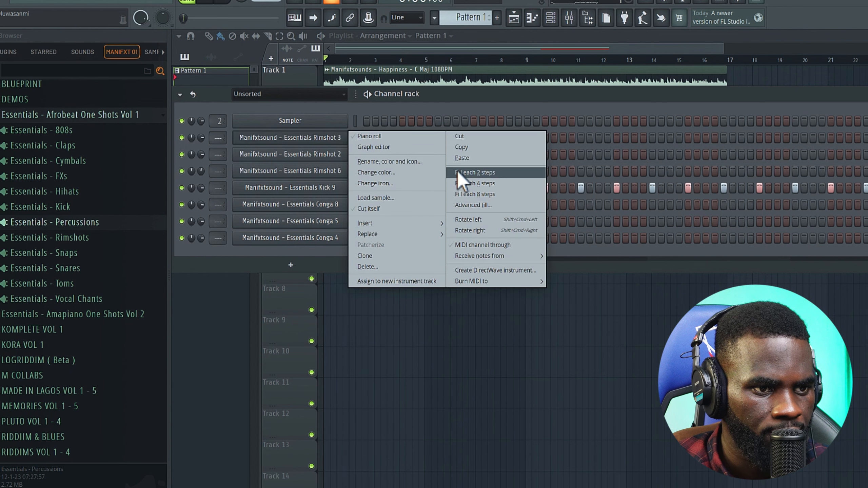
{"action": "left_click", "coordinate": [462, 158]}
- Expand the Essentials - Toms folder and audition its samples, including Tom 2 and Tom 4 to 7
{"action": "left_click", "coordinate": [74, 283]}
{"action": "left_click", "coordinate": [82, 312]}
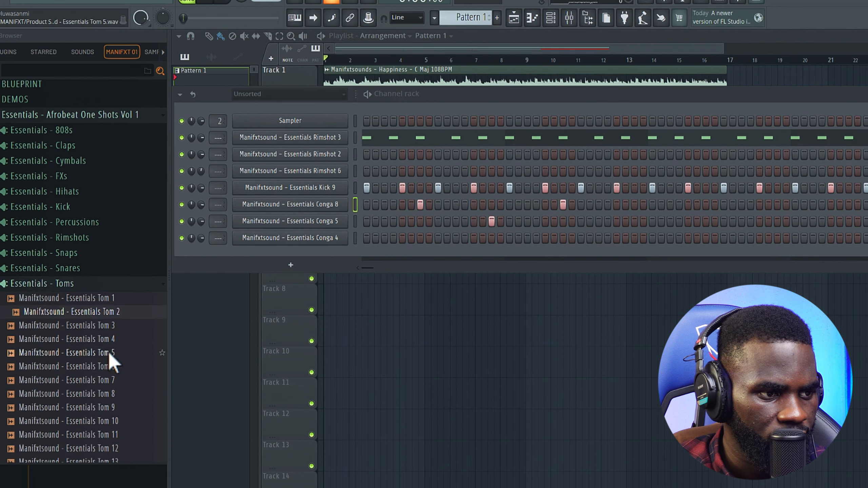
{"action": "left_click", "coordinate": [109, 353]}
{"action": "left_click", "coordinate": [114, 341]}
{"action": "left_click", "coordinate": [113, 351]}
{"action": "left_click", "coordinate": [107, 366]}
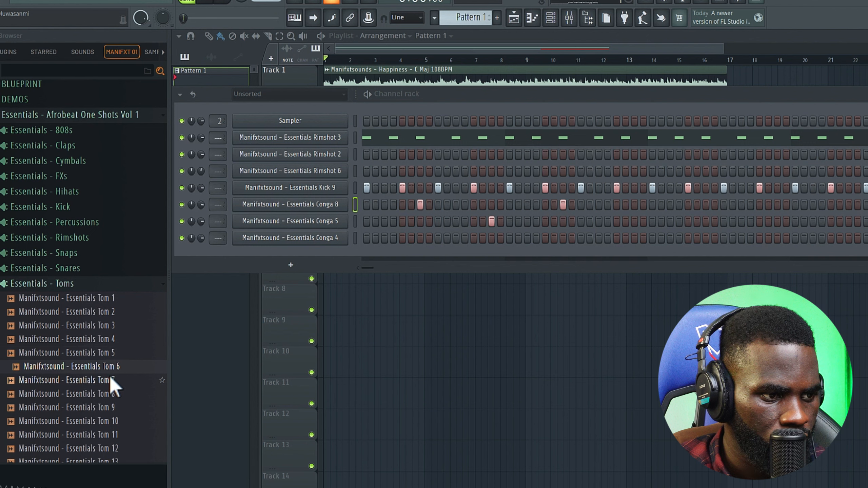
{"action": "left_click", "coordinate": [110, 378]}
{"action": "left_click", "coordinate": [115, 368]}
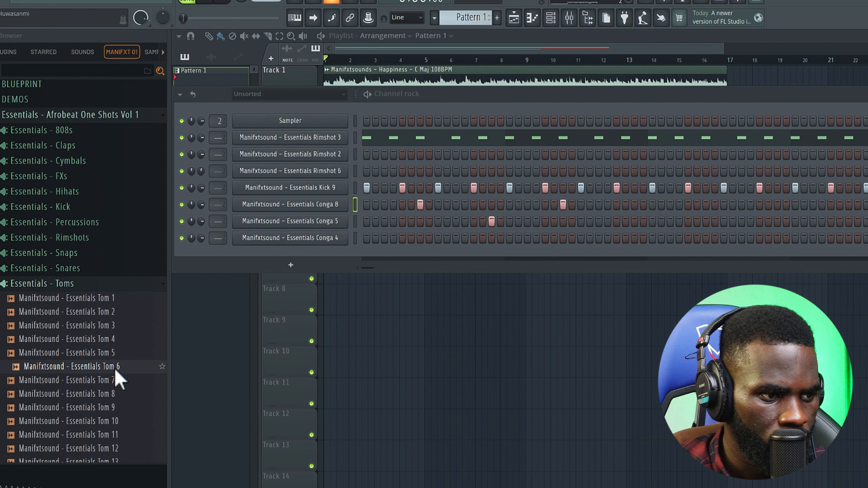
{"action": "left_click", "coordinate": [107, 358]}
{"action": "key", "text": "space"}
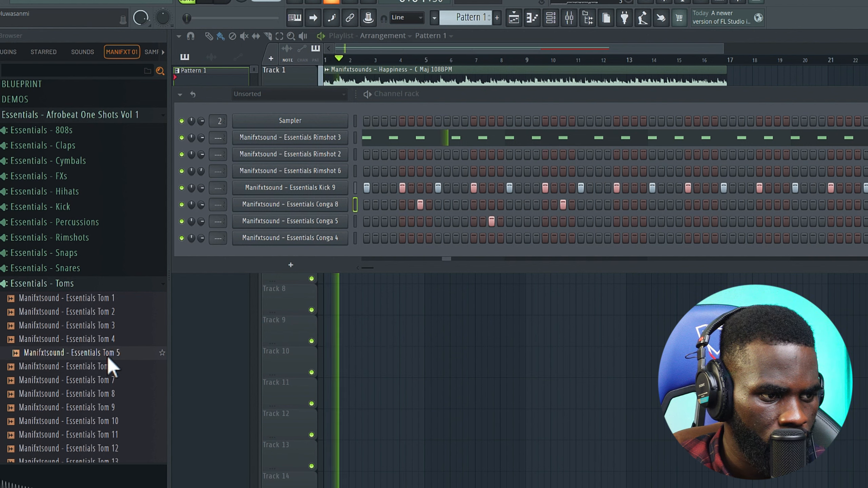
- Add Essentials Tom 6 below Conga 8 in the channel rack and move Conga 8's step notes onto it
{"action": "left_click", "coordinate": [111, 367]}
{"action": "left_click_drag", "start_coordinate": [111, 366], "coordinate": [335, 213]}
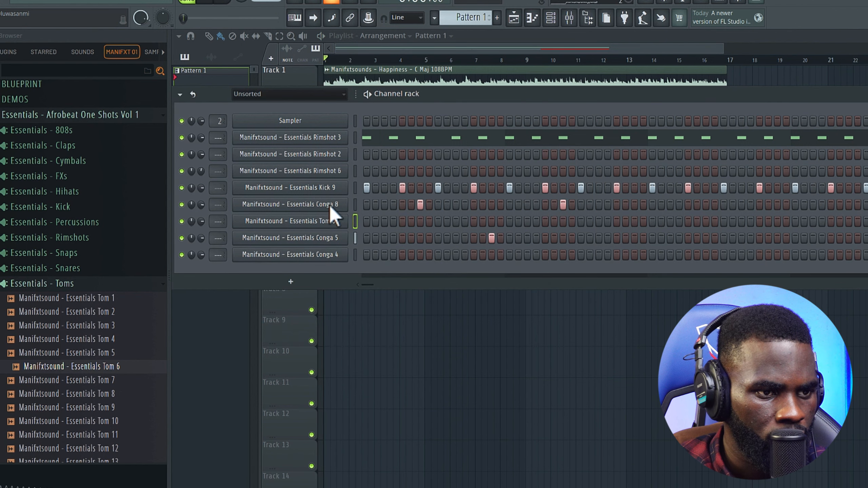
{"action": "right_click", "coordinate": [331, 205]}
{"action": "left_click", "coordinate": [482, 212]}
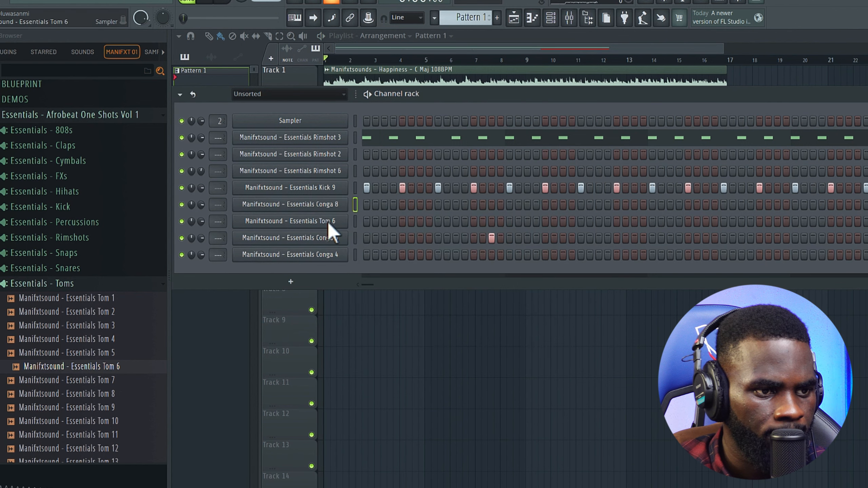
{"action": "right_click", "coordinate": [329, 222]}
{"action": "left_click", "coordinate": [474, 236]}
{"action": "key", "text": "space"}
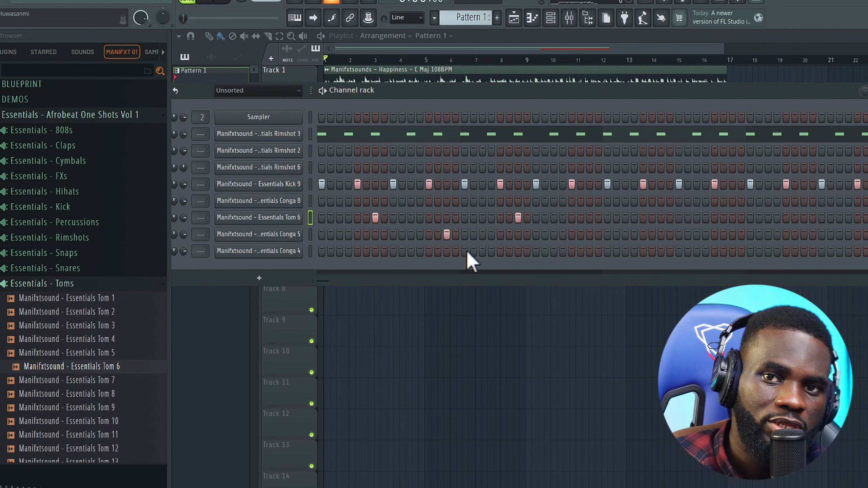
- During playback, add Conga 5 hits on steps 31 and 47 and Tom 6 hits on steps 39 and 55
{"action": "key", "text": "space"}
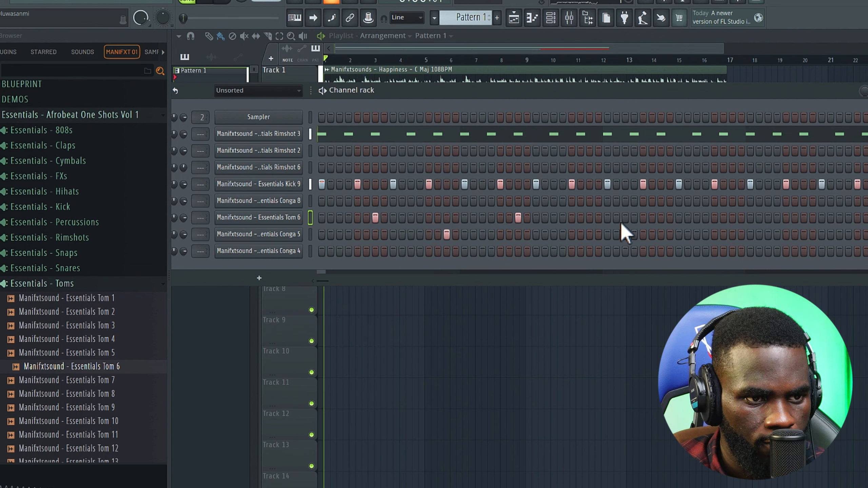
{"action": "left_click", "coordinate": [589, 235]}
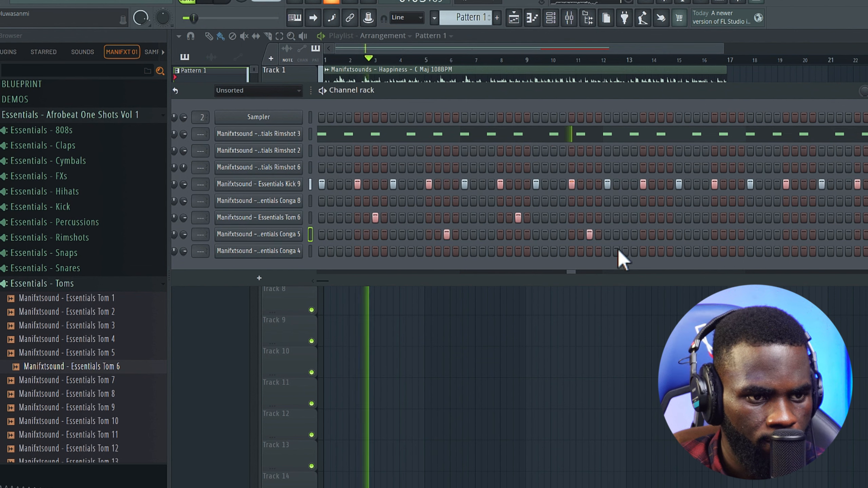
{"action": "left_click", "coordinate": [660, 217]}
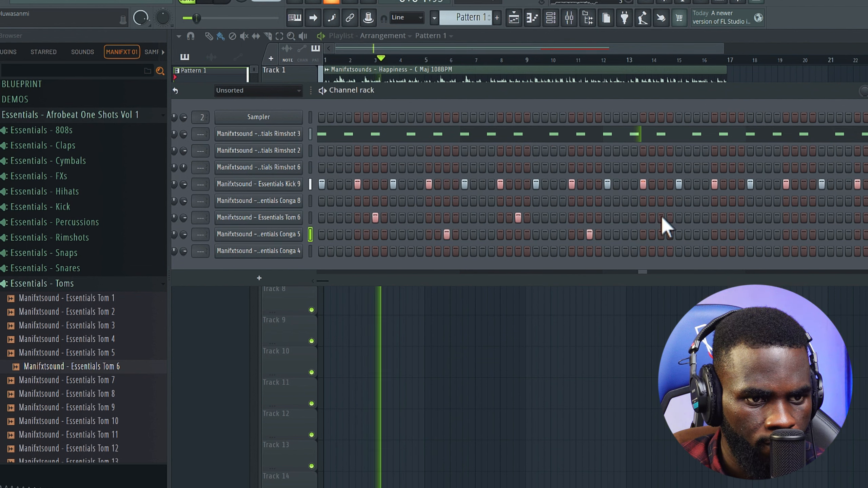
{"action": "left_click", "coordinate": [741, 235]}
{"action": "left_click", "coordinate": [733, 236]}
{"action": "right_click", "coordinate": [741, 234]}
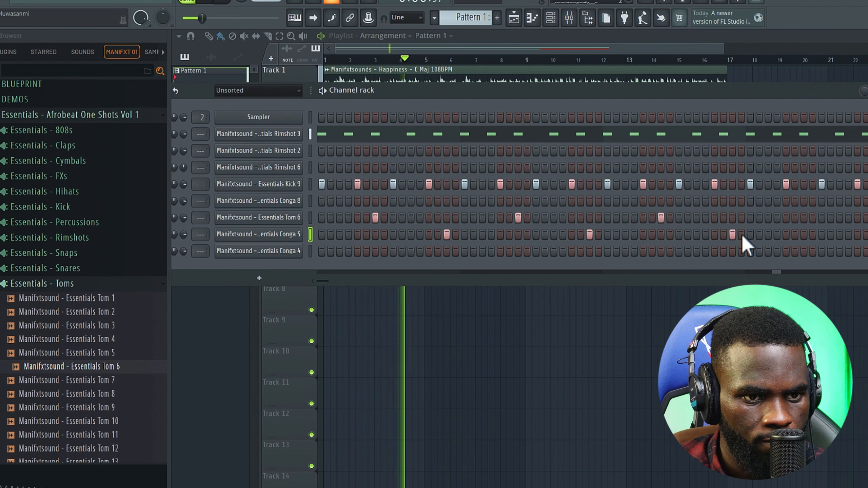
{"action": "left_click", "coordinate": [805, 200]}
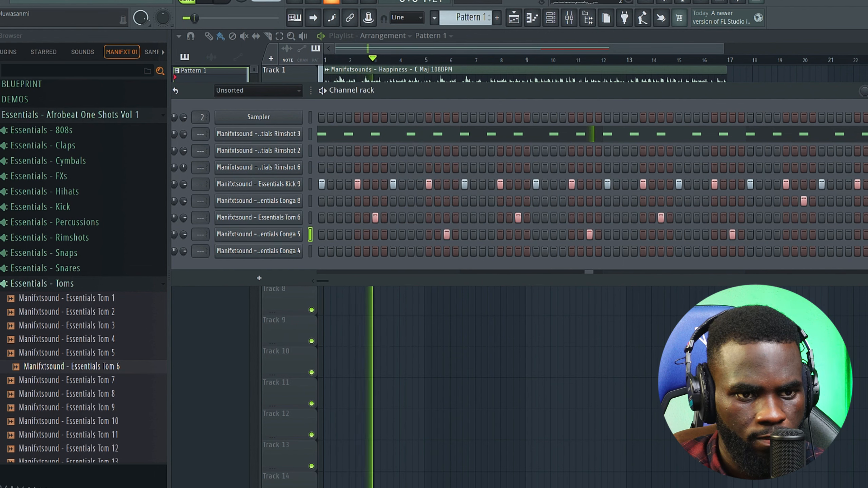
{"action": "left_click", "coordinate": [804, 201]}
{"action": "left_click", "coordinate": [804, 217]}
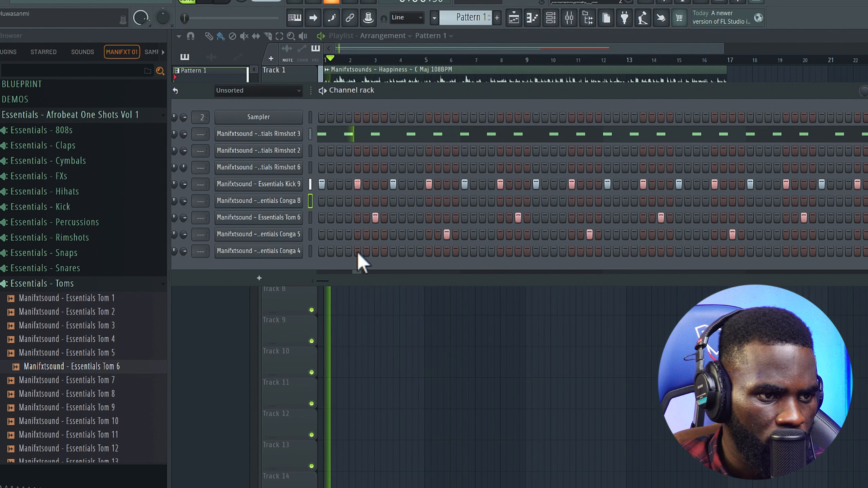
{"action": "left_click", "coordinate": [367, 252]}
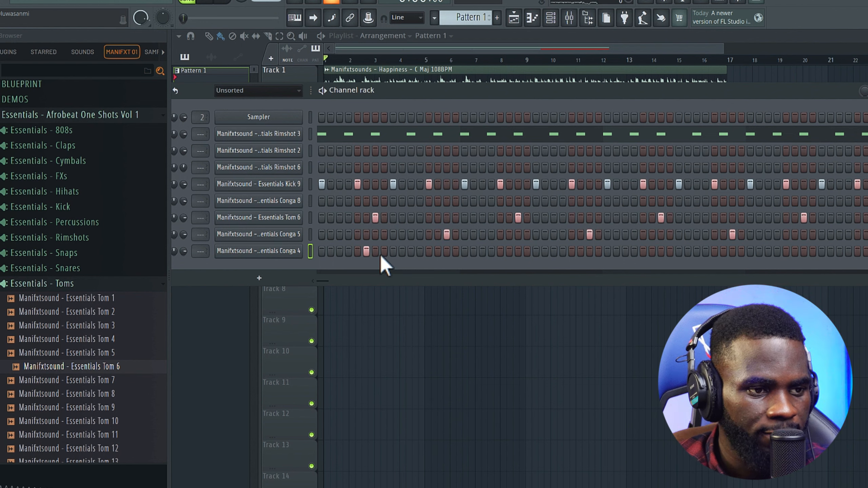
{"action": "left_click", "coordinate": [383, 252]}
{"action": "left_click", "coordinate": [367, 251]}
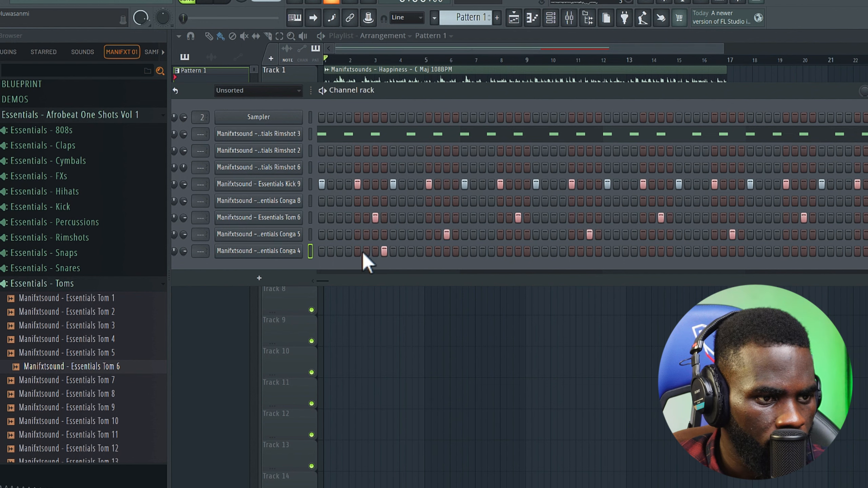
{"action": "left_click", "coordinate": [357, 251]}
{"action": "left_click", "coordinate": [358, 252]}
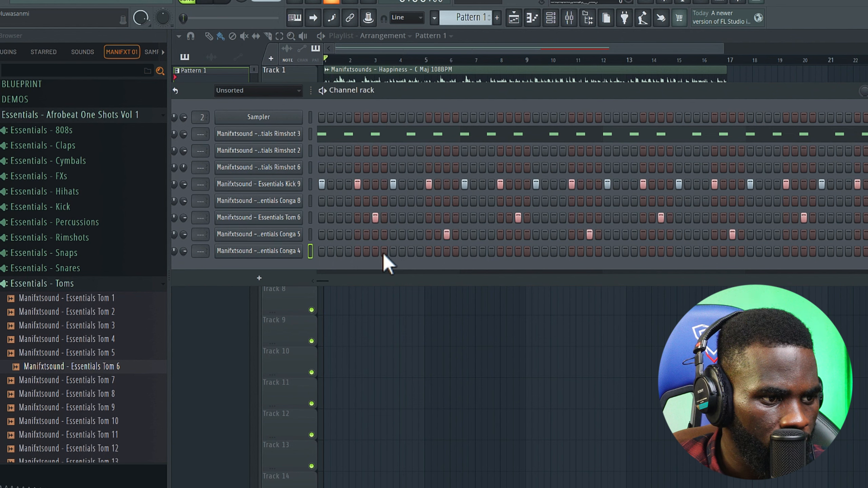
- Add Essentials Tom 5 below Conga 4 in the channel rack and give it hits on steps 7 and 8
{"action": "left_click", "coordinate": [114, 354]}
{"action": "left_click_drag", "start_coordinate": [309, 258], "coordinate": [306, 267]}
{"action": "left_click", "coordinate": [376, 268]}
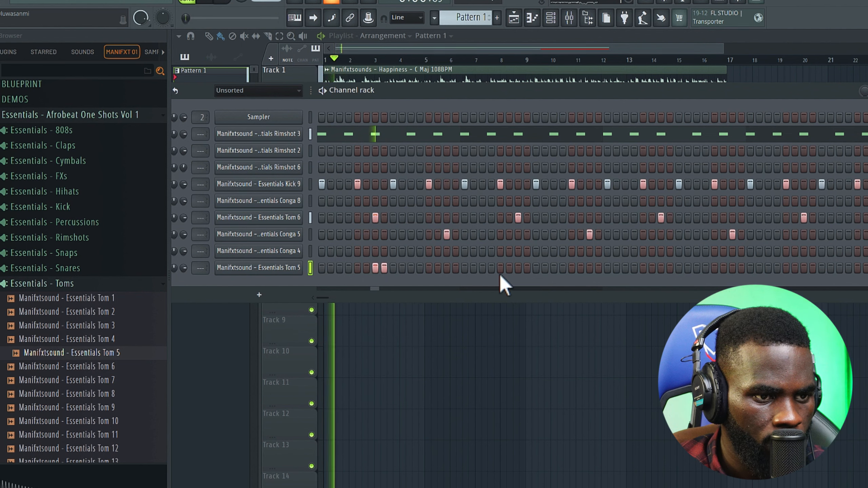
- Try Tom 5 hits around steps 21 to 24 during playback, keeping only those on steps 23 and 24
{"action": "left_click", "coordinate": [509, 268]}
{"action": "left_click", "coordinate": [518, 268]}
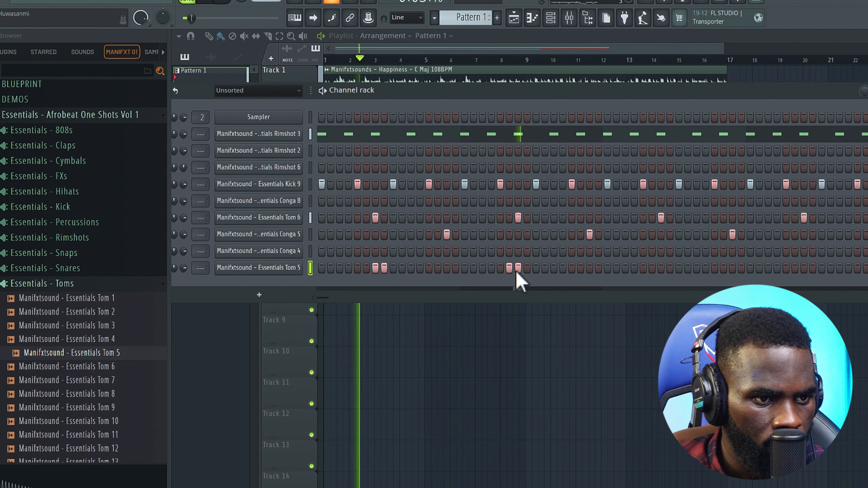
{"action": "left_click", "coordinate": [501, 268]}
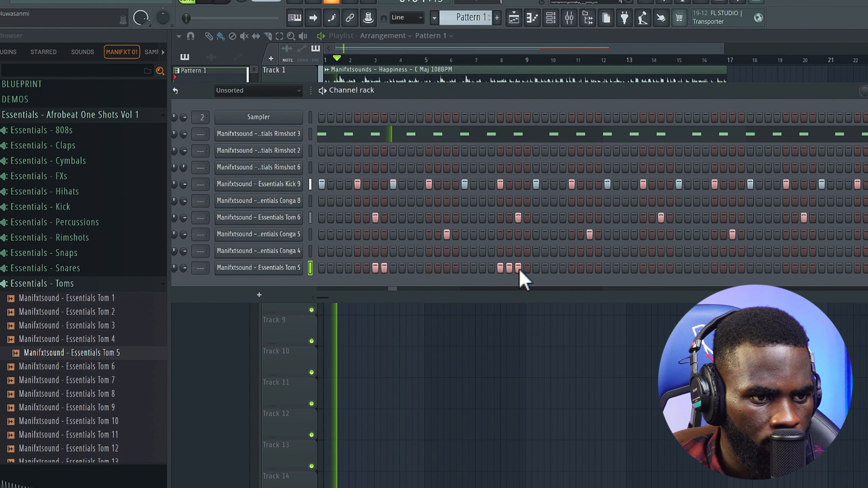
{"action": "left_click", "coordinate": [518, 268]}
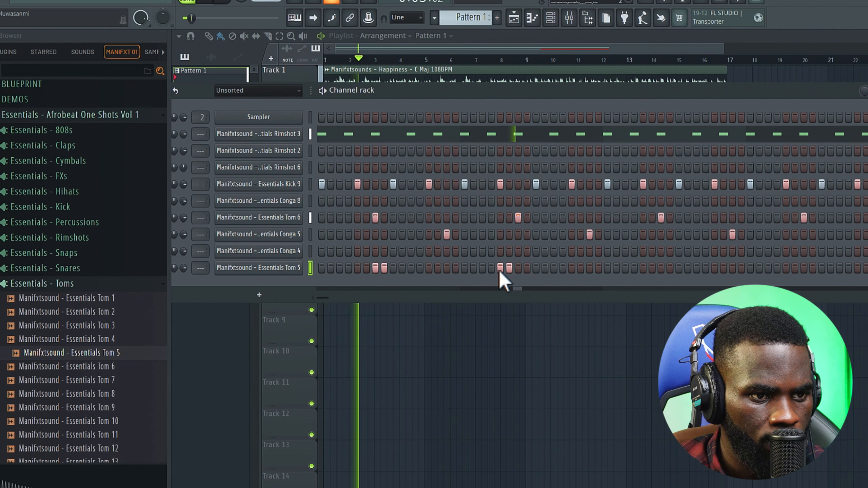
{"action": "left_click", "coordinate": [500, 269]}
{"action": "left_click", "coordinate": [527, 268]}
{"action": "left_click", "coordinate": [519, 268]}
{"action": "left_click", "coordinate": [509, 268]}
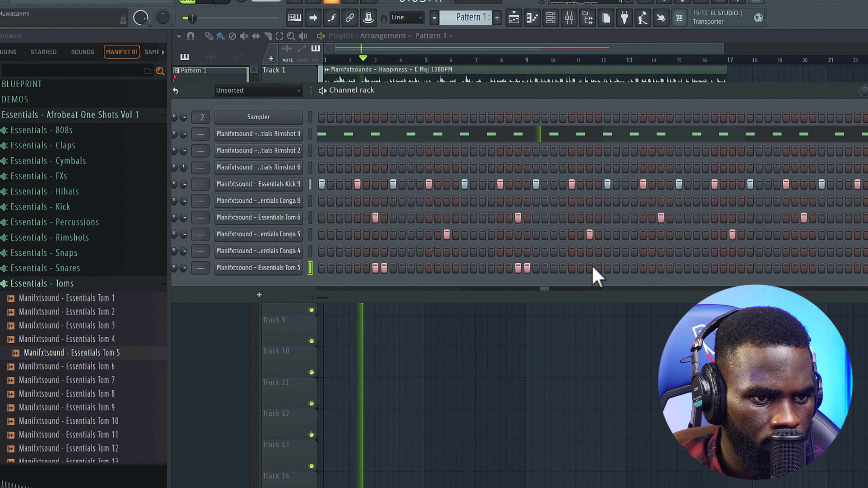
- Add Tom 5 hits on steps 39, 40, 55 and 56, and stop playback
{"action": "left_click", "coordinate": [670, 268]}
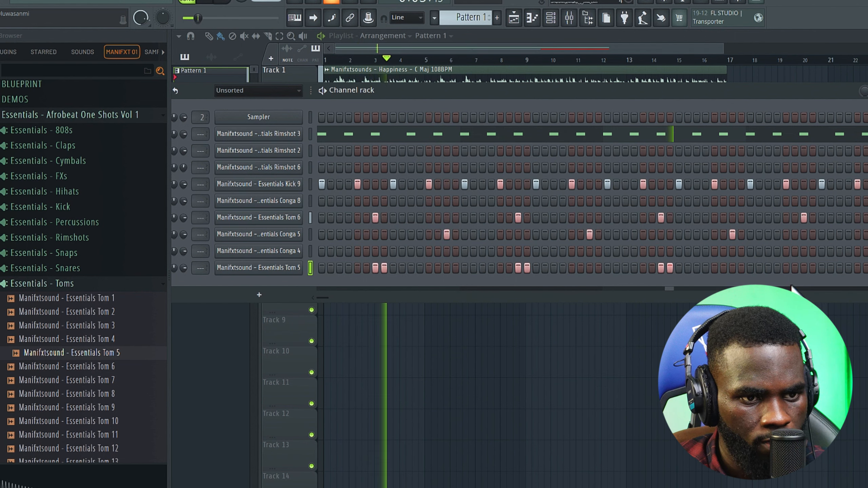
{"action": "left_click", "coordinate": [661, 268]}
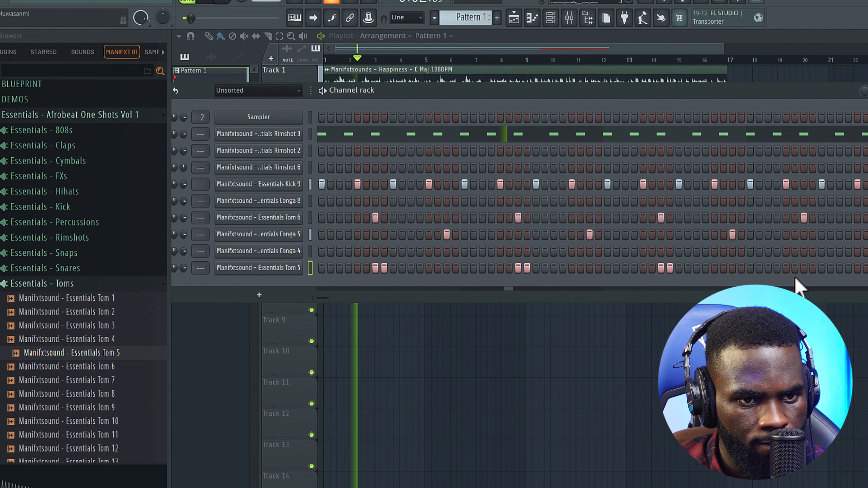
{"action": "left_click", "coordinate": [804, 268]}
{"action": "left_click", "coordinate": [812, 268]}
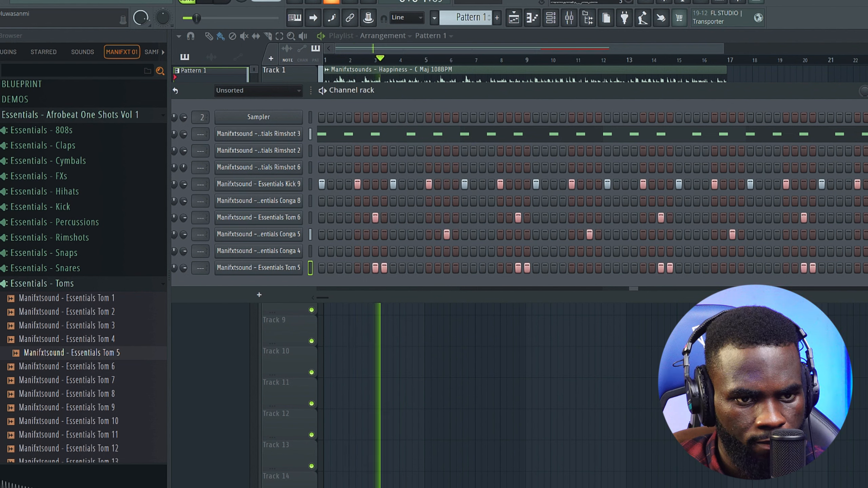
{"action": "key", "text": "space"}
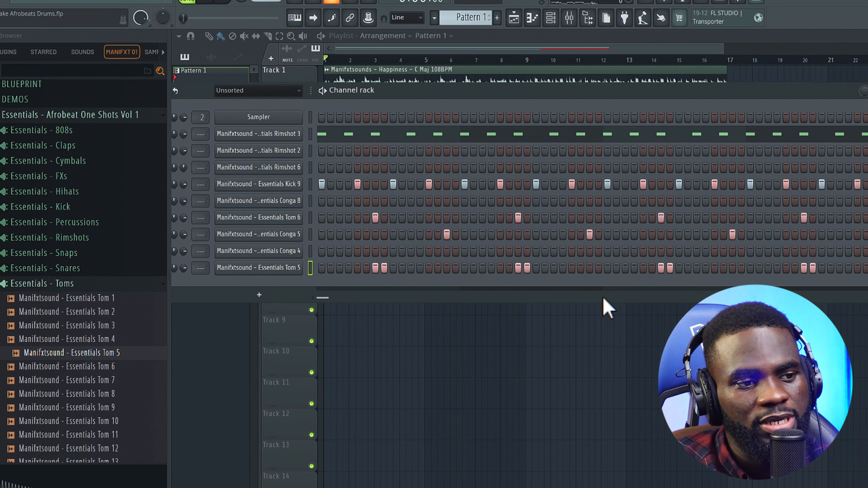
- Solo the Rimshot 3 channel, unmute Rimshot 2 alongside it and start pattern playback
{"action": "left_click_drag", "start_coordinate": [425, 98], "coordinate": [449, 92]}
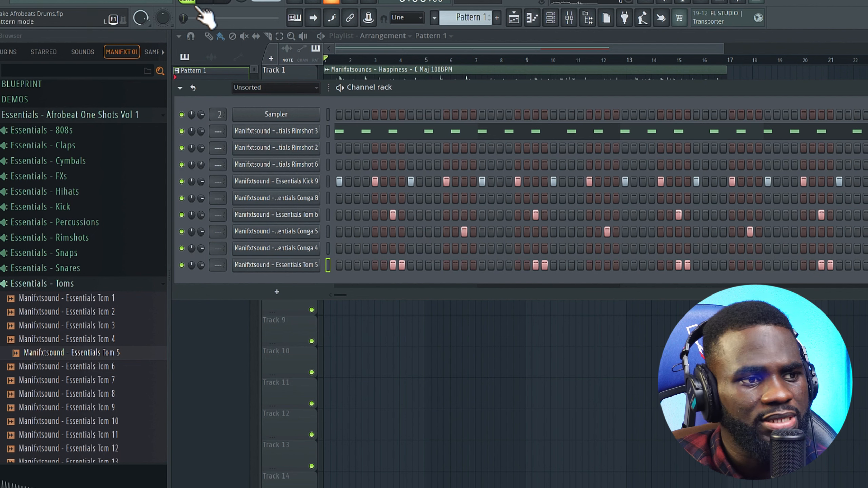
{"action": "right_click", "coordinate": [183, 135]}
{"action": "left_click", "coordinate": [204, 138]}
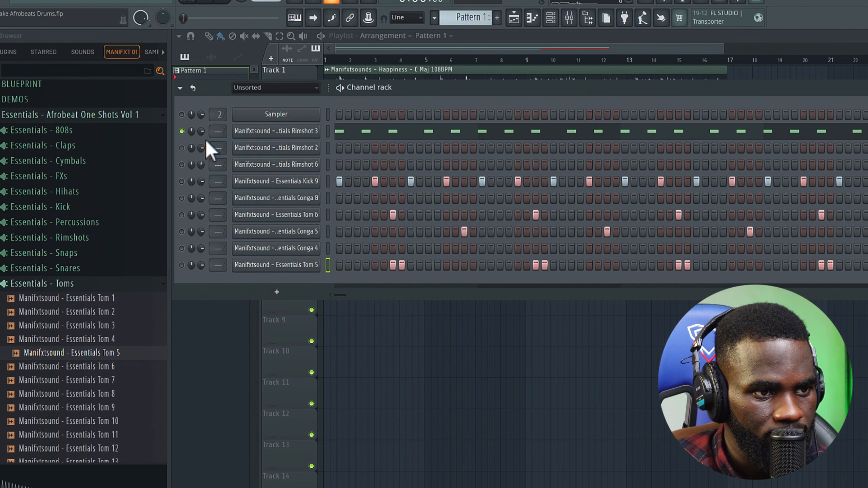
{"action": "key", "text": "space"}
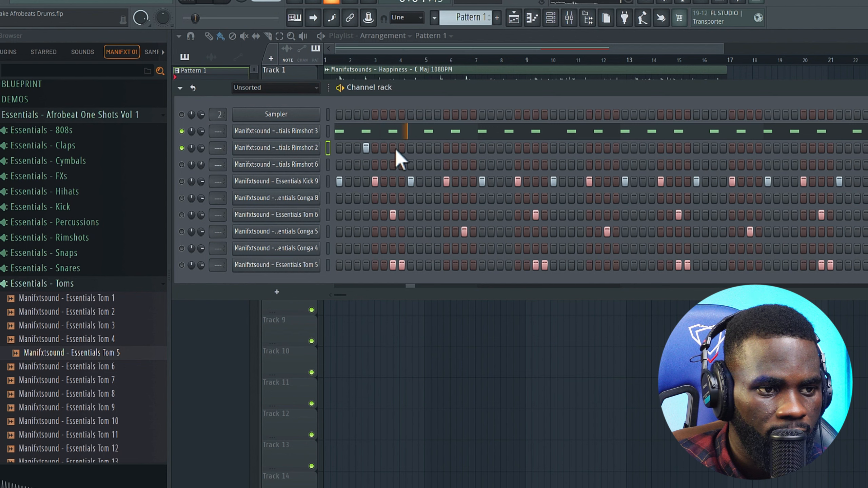
- Add Rimshot 2 hits on steps 11, 20, 27, 36, 43, 52 and 59 against the Rimshot 3 pattern
{"action": "left_click", "coordinate": [428, 148]}
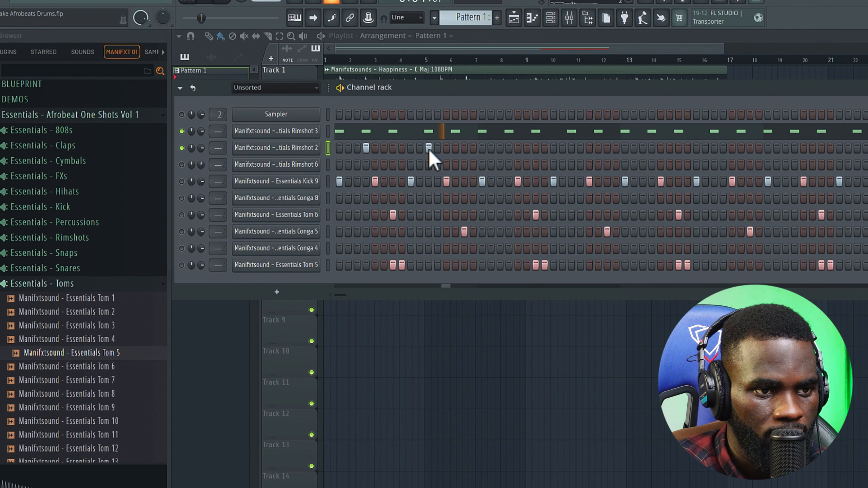
{"action": "left_click", "coordinate": [482, 147]}
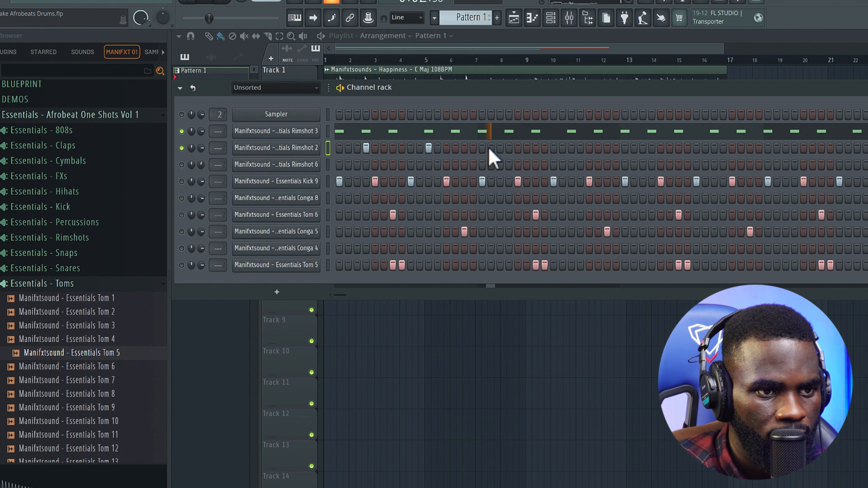
{"action": "left_click", "coordinate": [508, 148]}
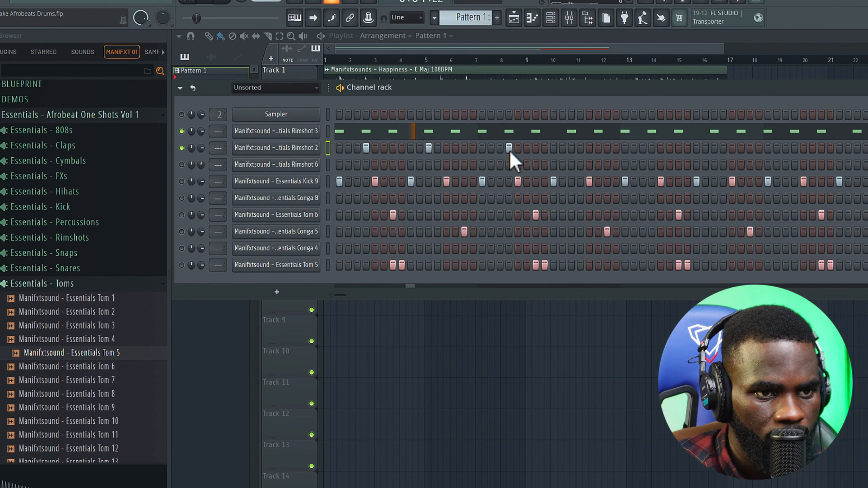
{"action": "left_click", "coordinate": [572, 148]}
{"action": "left_click", "coordinate": [625, 148]}
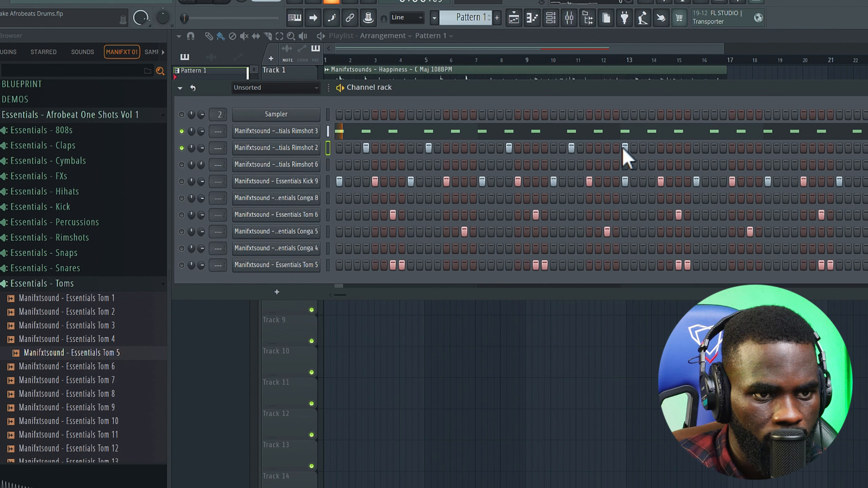
{"action": "left_click", "coordinate": [714, 148]}
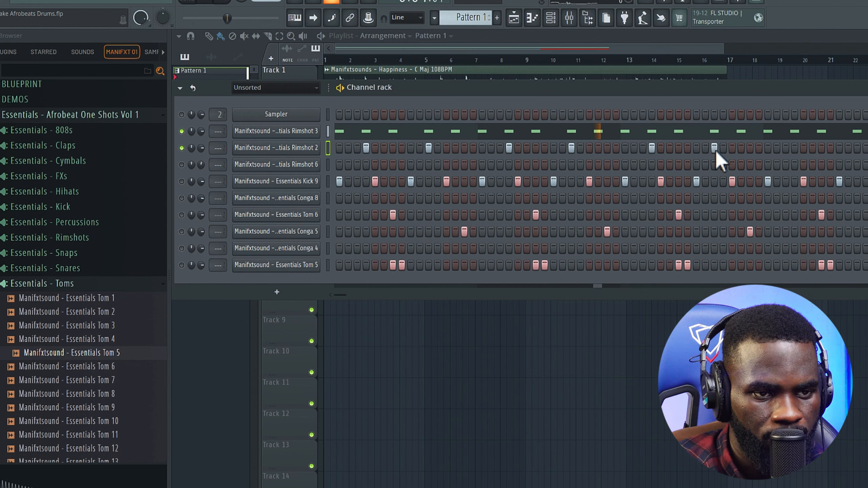
{"action": "left_click", "coordinate": [795, 148]}
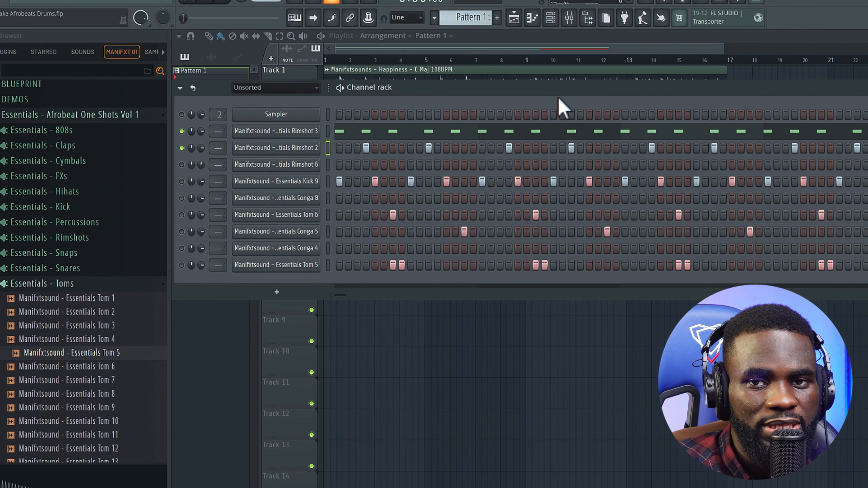
- Open and close the Rimshot 2 sampler settings, and unmute all channels to play the full pattern
{"action": "left_click", "coordinate": [308, 147]}
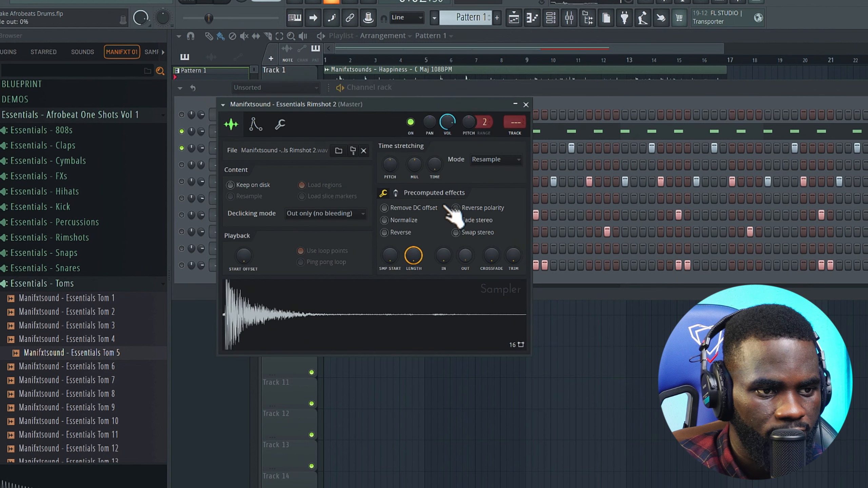
{"action": "left_click", "coordinate": [525, 105]}
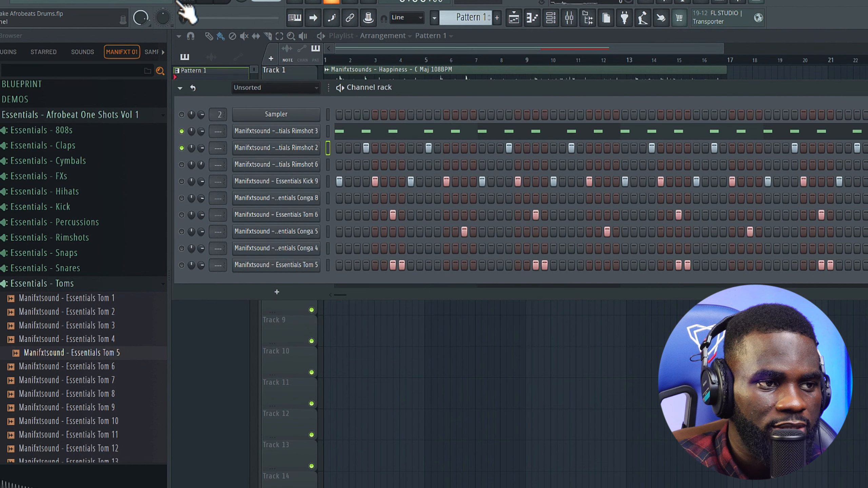
{"action": "right_click", "coordinate": [183, 133]}
{"action": "key", "text": "space"}
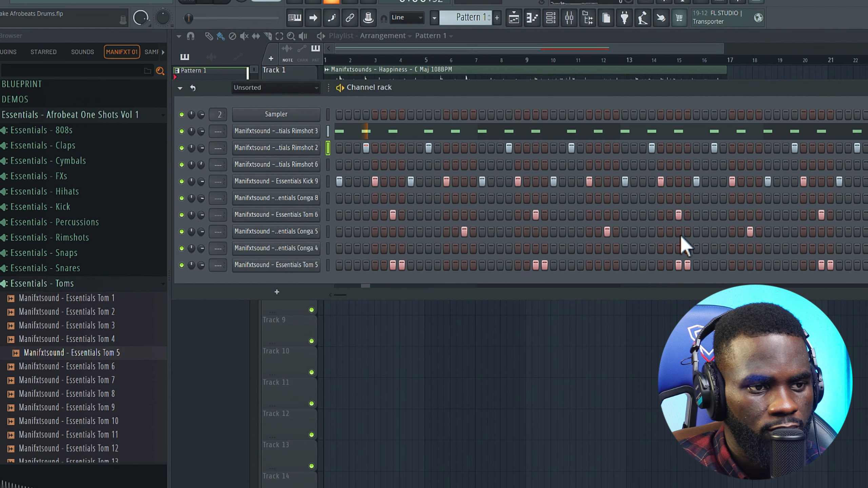
- Remove the Tom 5 hits on steps 7, 23, 39 and 55 during playback, and stop the pattern
{"action": "left_click", "coordinate": [393, 266]}
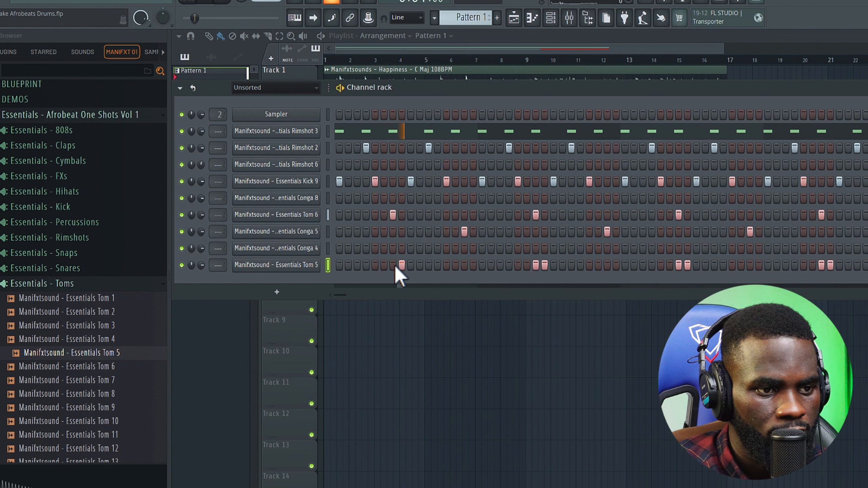
{"action": "left_click", "coordinate": [536, 265]}
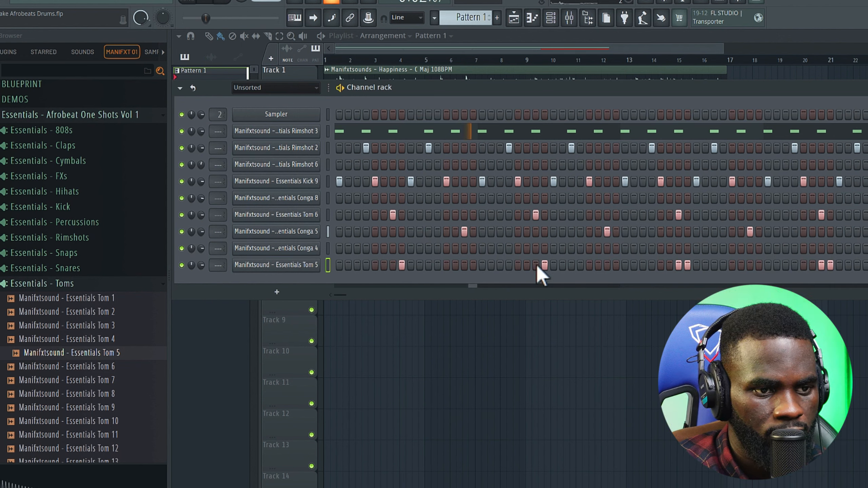
{"action": "left_click", "coordinate": [679, 266]}
{"action": "left_click", "coordinate": [821, 266]}
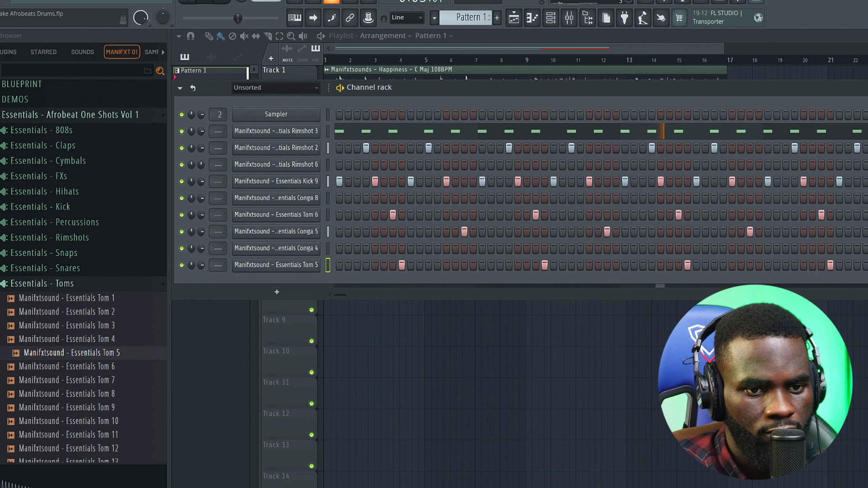
{"action": "left_click_drag", "start_coordinate": [682, 92], "coordinate": [631, 97]}
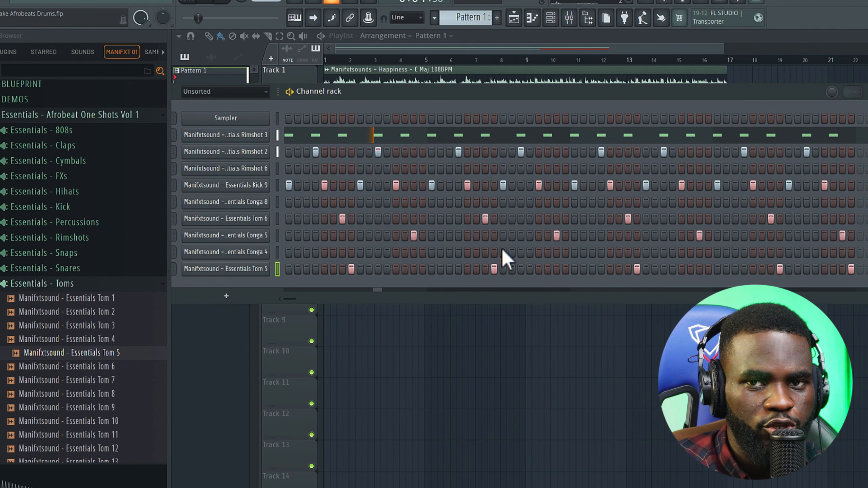
{"action": "key", "text": "space"}
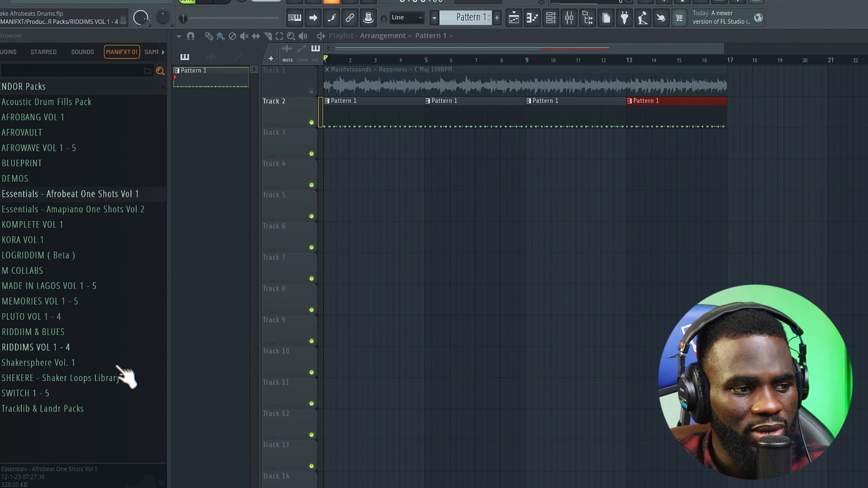
- Expand the Afrobeat Shaker Loops folder of the SHEKERE - Shaker Loops Library and audition Loops 9 and 8
{"action": "left_click", "coordinate": [91, 380]}
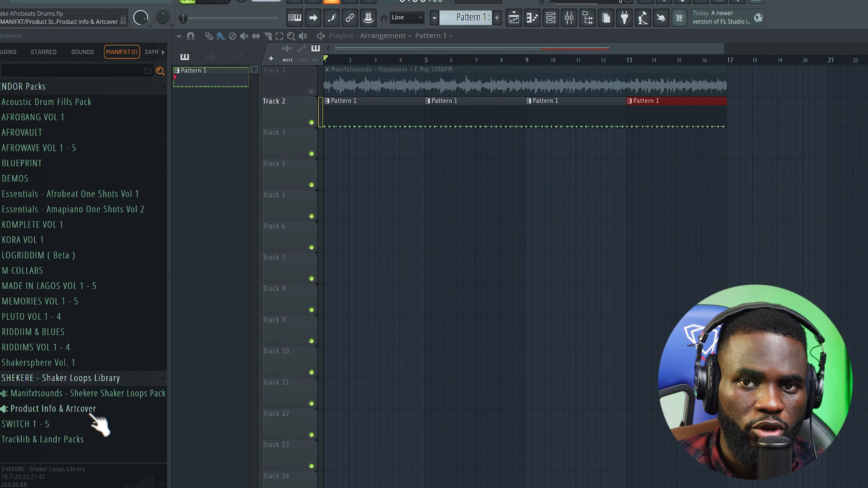
{"action": "left_click", "coordinate": [69, 393]}
{"action": "scroll", "coordinate": [69, 388], "scroll_direction": "down", "scroll_amount": 2}
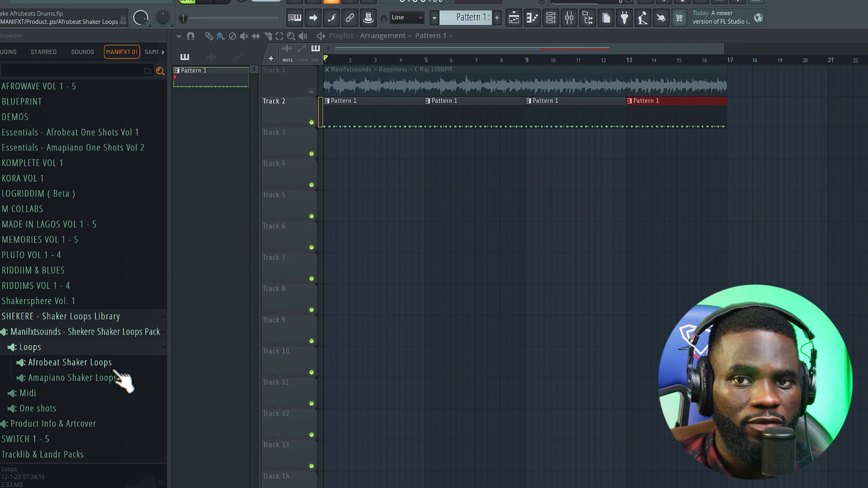
{"action": "left_click", "coordinate": [86, 363]}
{"action": "scroll", "coordinate": [89, 394], "scroll_direction": "down", "scroll_amount": 4}
{"action": "left_click", "coordinate": [91, 356]}
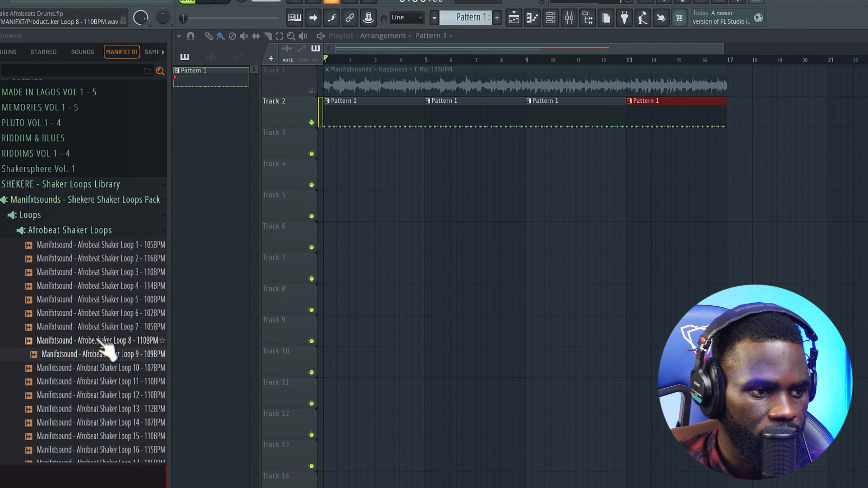
{"action": "left_click", "coordinate": [99, 340]}
- Try Afrobeat Shaker Loop 9 - 109BPM on Track 3 from bar 1 against the beat, and remove its clip
{"action": "left_click_drag", "start_coordinate": [99, 356], "coordinate": [373, 149]}
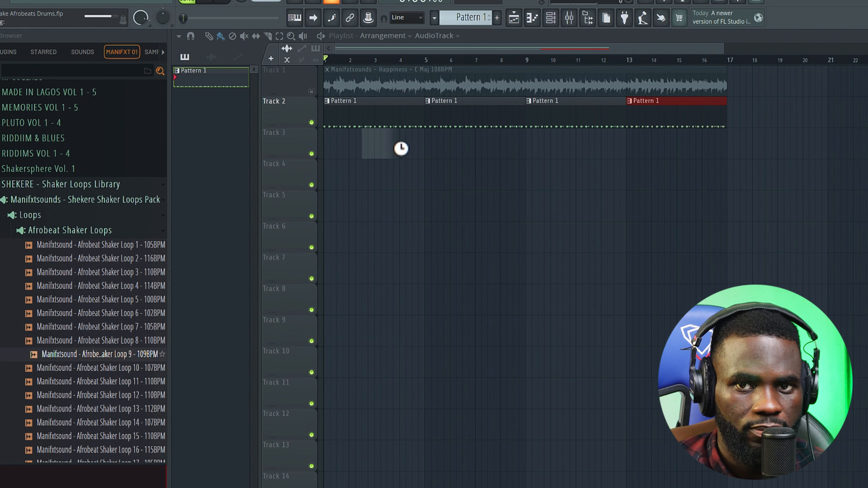
{"action": "left_click_drag", "start_coordinate": [407, 148], "coordinate": [285, 155]}
{"action": "key", "text": "space"}
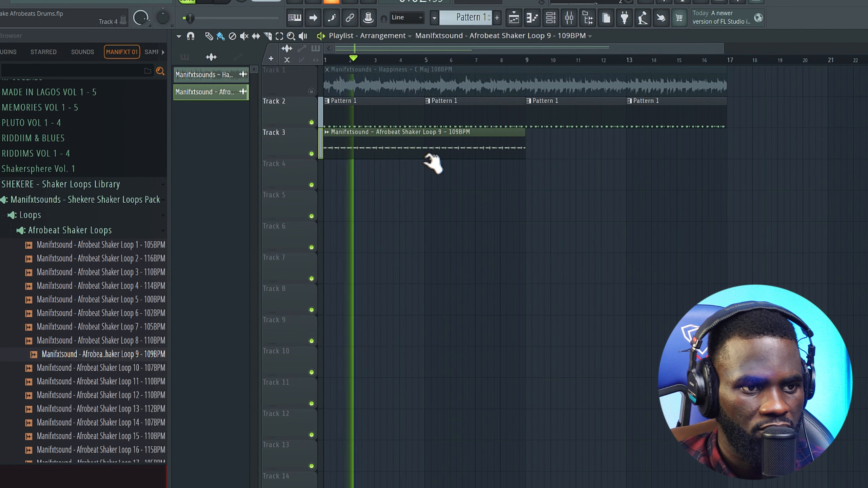
{"action": "key", "text": "space"}
{"action": "right_click", "coordinate": [364, 147]}
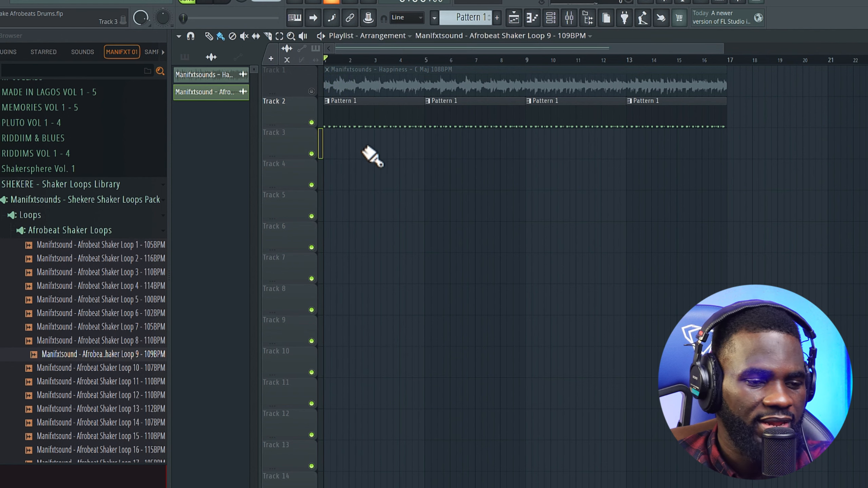
- Audition Afrobeat Shaker Loops 11 and 3, and place Afrobeat Shaker Loop 3 - 110BPM on Track 3 at bar 1
{"action": "scroll", "coordinate": [111, 368], "scroll_direction": "down", "scroll_amount": 2}
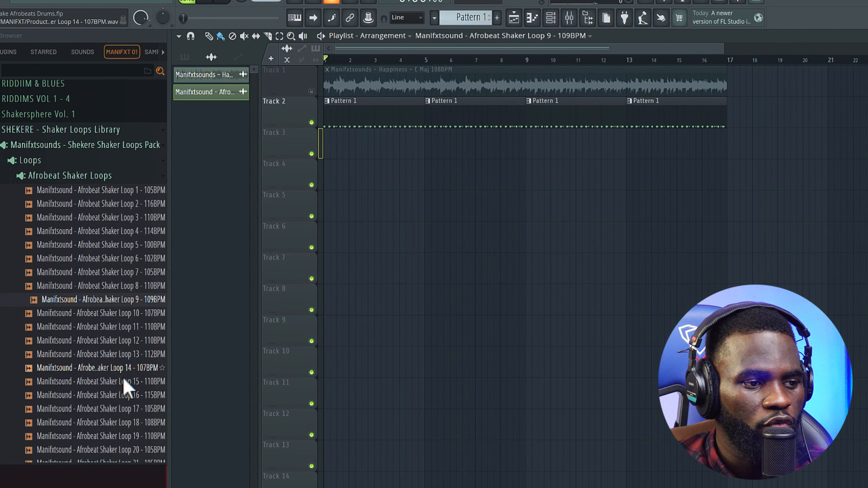
{"action": "left_click", "coordinate": [133, 329]}
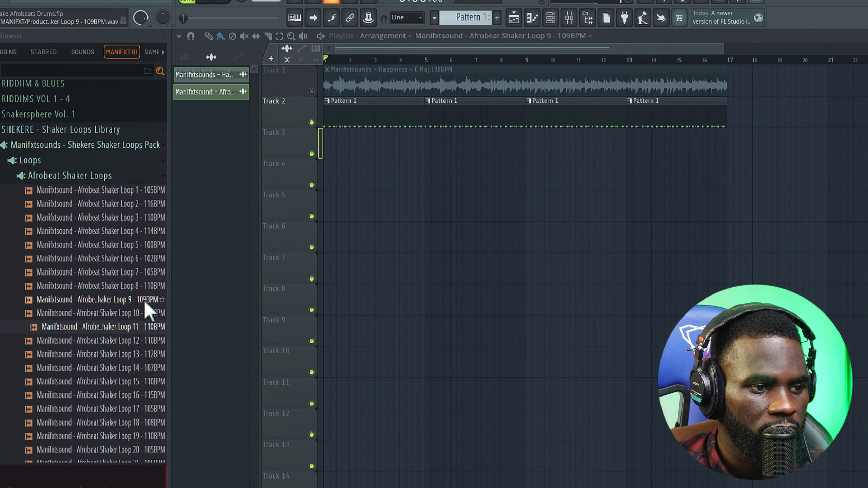
{"action": "left_click", "coordinate": [127, 218]}
{"action": "left_click_drag", "start_coordinate": [129, 221], "coordinate": [368, 149]}
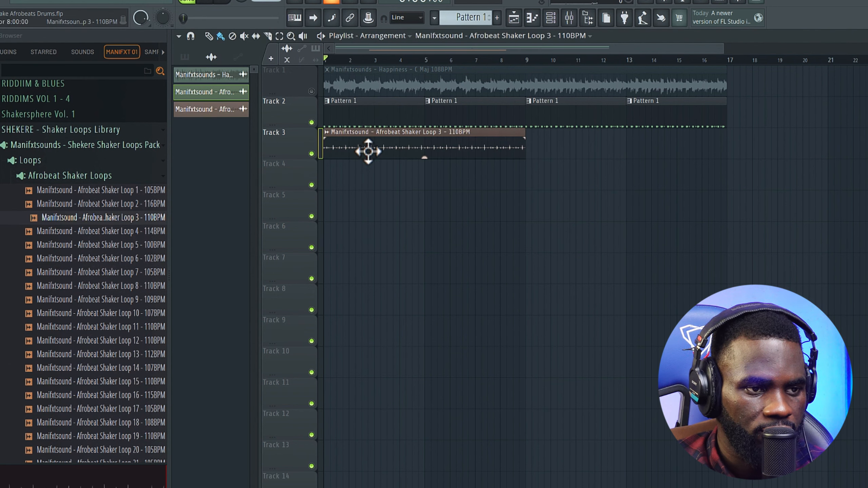
- Play the arrangement with the shaker and add a second Shaker Loop 3 clip on Track 3 at bar 9
{"action": "key", "text": "space"}
{"action": "scroll", "coordinate": [320, 165], "scroll_direction": "up", "scroll_amount": 3}
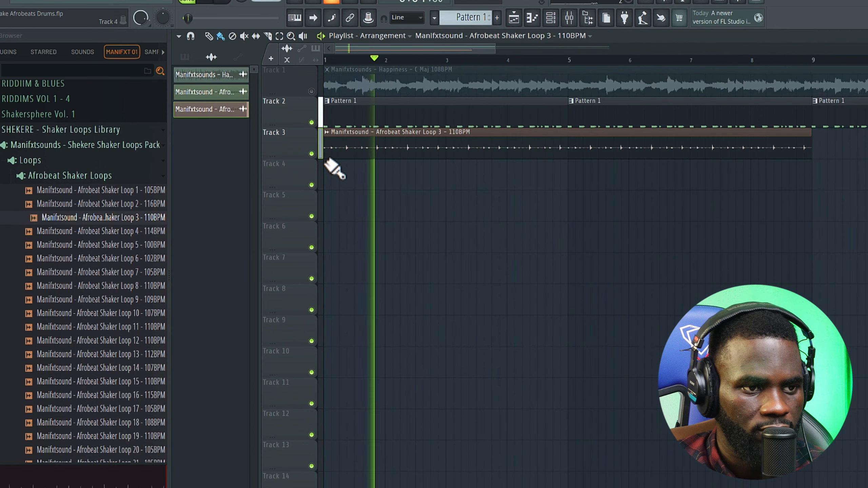
{"action": "scroll", "coordinate": [410, 186], "scroll_direction": "down", "scroll_amount": 4}
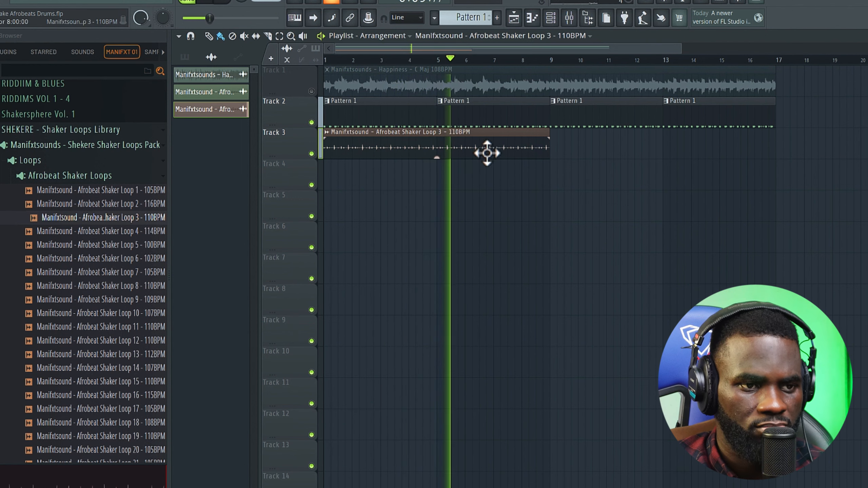
{"action": "left_click", "coordinate": [561, 145]}
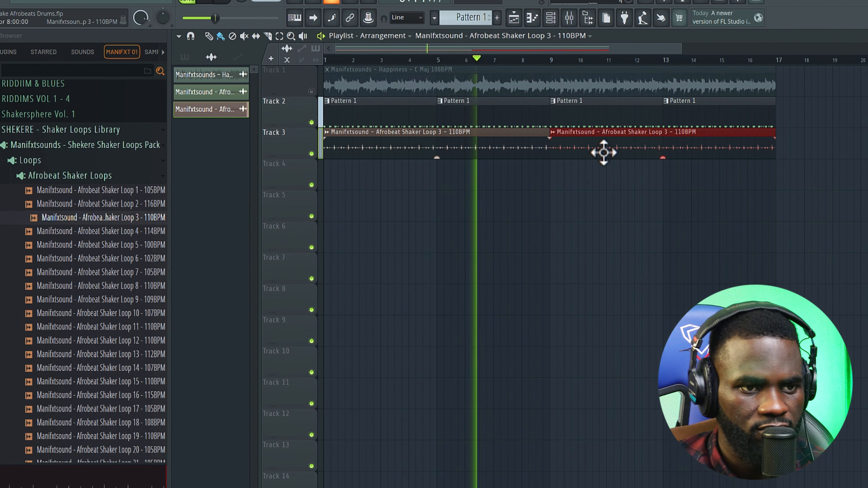
{"action": "key", "text": "space"}
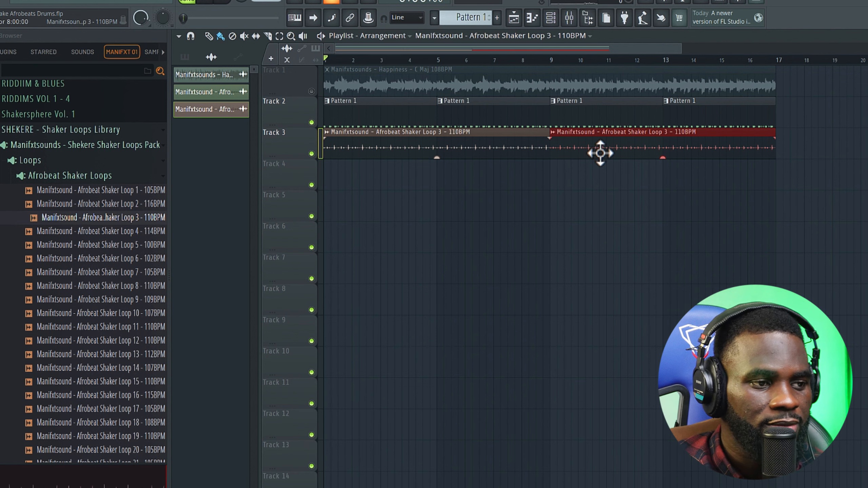
- Audition Afrobeat Shaker Loops 2, 1, 7, 8, 6, 5 and 4 in search of a second shaker layer
{"action": "left_click", "coordinate": [120, 204]}
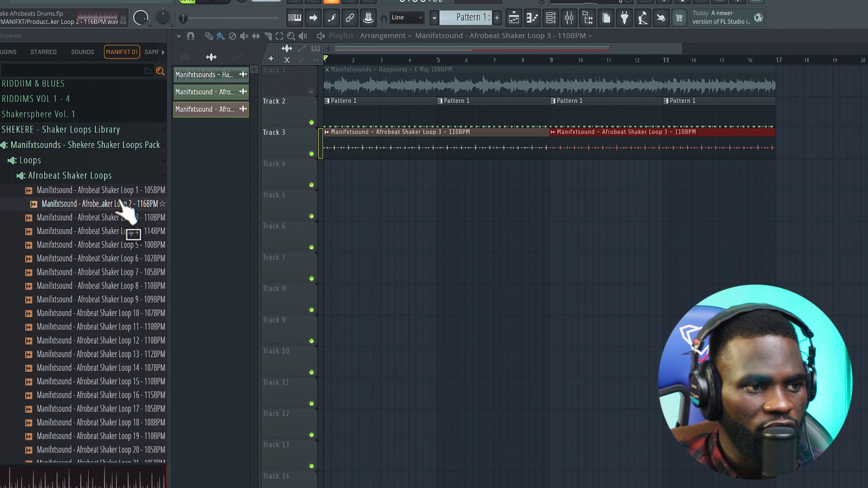
{"action": "left_click", "coordinate": [125, 191]}
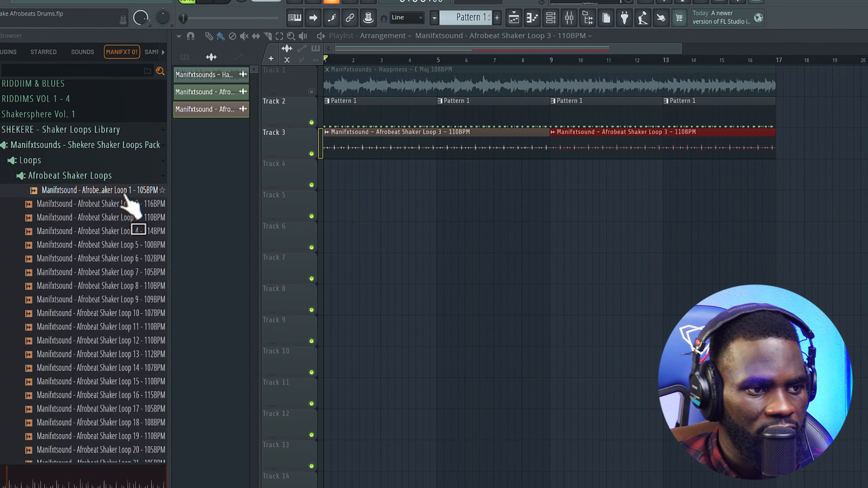
{"action": "left_click", "coordinate": [134, 272]}
{"action": "left_click", "coordinate": [137, 286]}
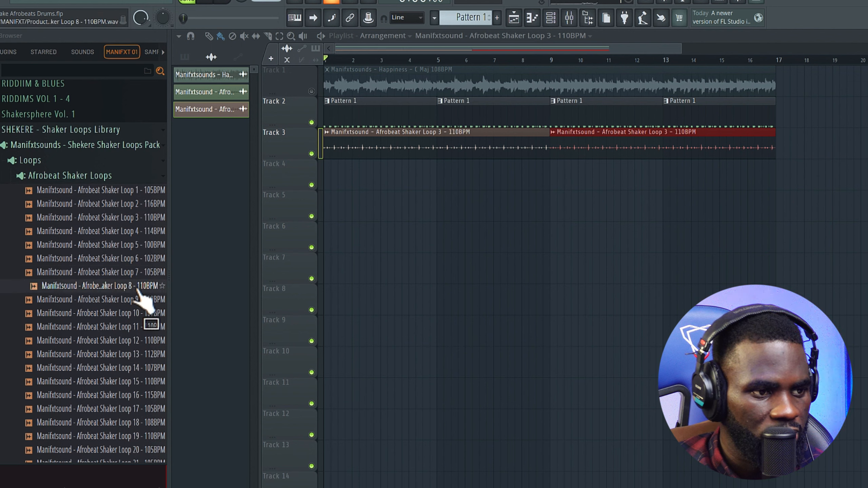
{"action": "left_click", "coordinate": [144, 258]}
{"action": "left_click", "coordinate": [145, 245]}
{"action": "left_click", "coordinate": [137, 231]}
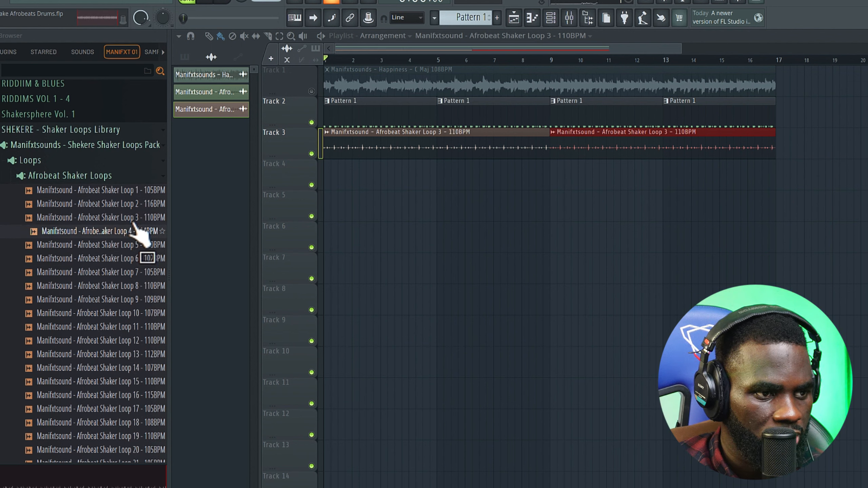
- Place Afrobeat Shaker Loop 1 - 105BPM on Track 4 at bar 1 and play it against the beat
{"action": "left_click_drag", "start_coordinate": [123, 190], "coordinate": [425, 190]}
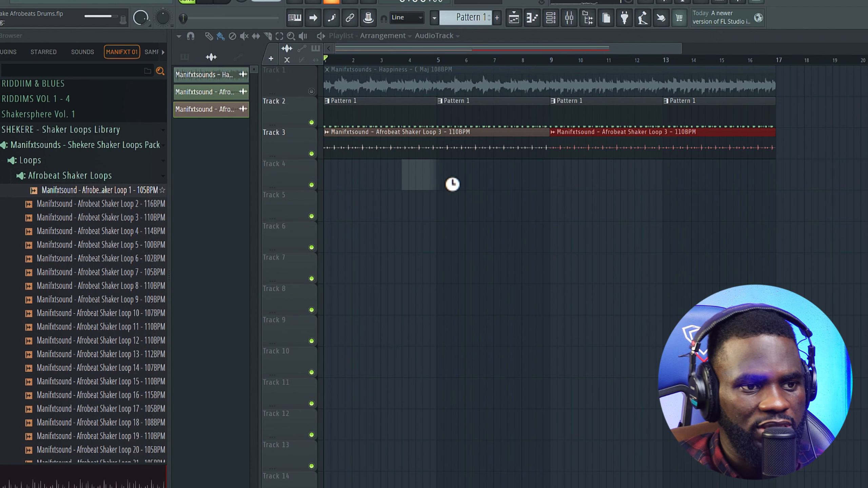
{"action": "left_click_drag", "start_coordinate": [453, 185], "coordinate": [337, 190]}
{"action": "key", "text": "space"}
{"action": "scroll", "coordinate": [318, 191], "scroll_direction": "up", "scroll_amount": 3}
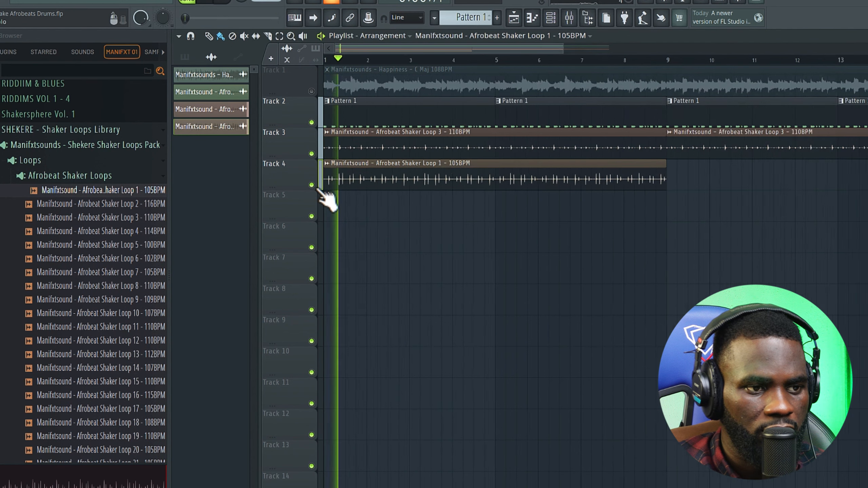
{"action": "scroll", "coordinate": [317, 192], "scroll_direction": "up", "scroll_amount": 5}
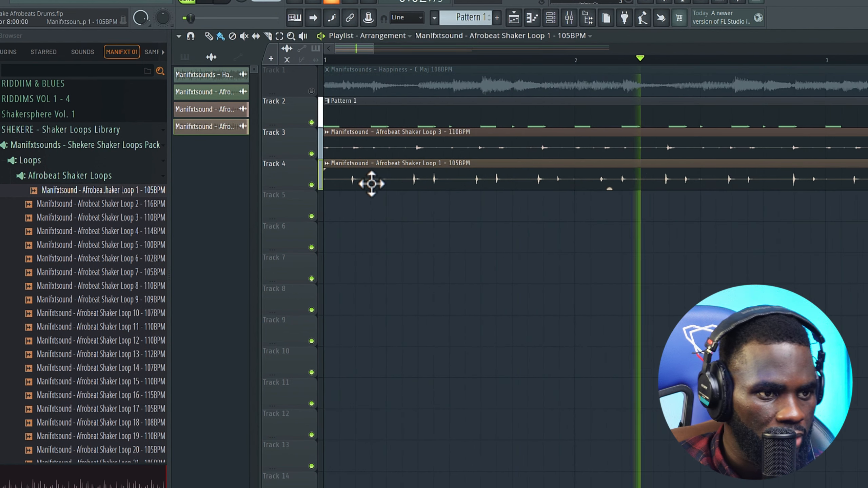
- Nudge the Shaker Loop 1 clip on Track 4 slightly later so its hits line up with Loop 3, and replay the start
{"action": "left_click_drag", "start_coordinate": [372, 184], "coordinate": [377, 183]}
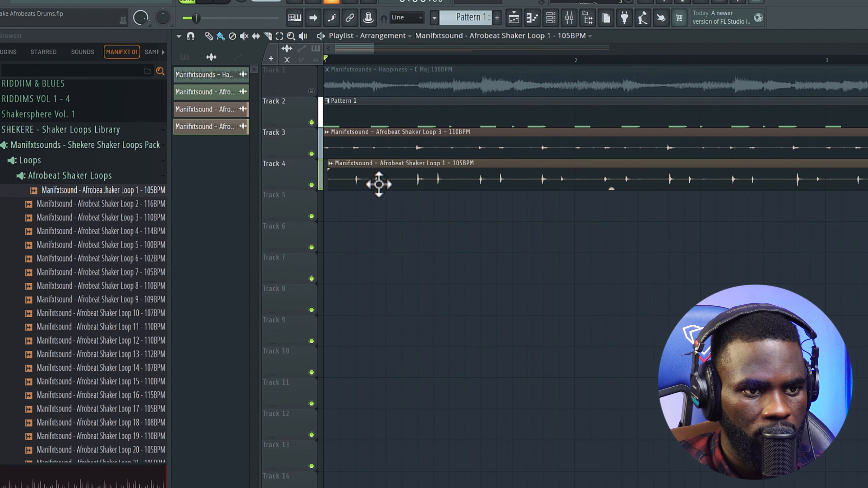
{"action": "key", "text": "space"}
{"action": "key", "text": "space"}
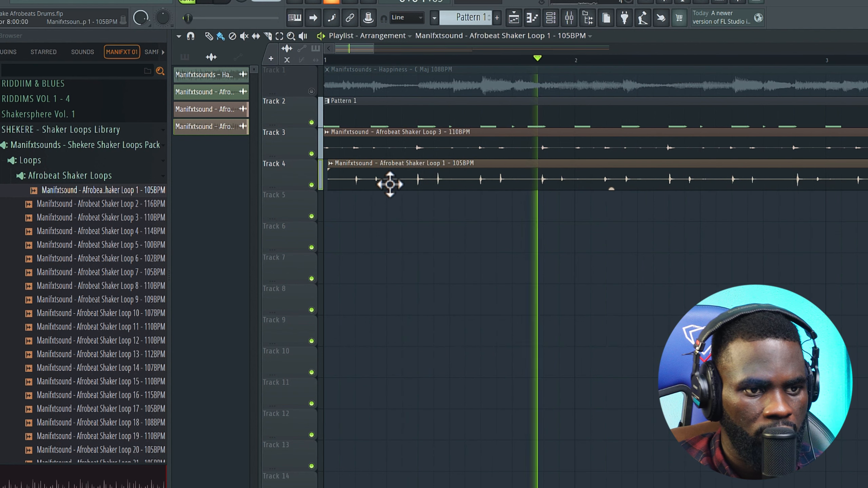
{"action": "key", "text": "space"}
- Slice the Shaker Loop 1 clip at bar 2 and repeat the one-bar piece along Track 4 up to bar 9
{"action": "key", "text": "c"}
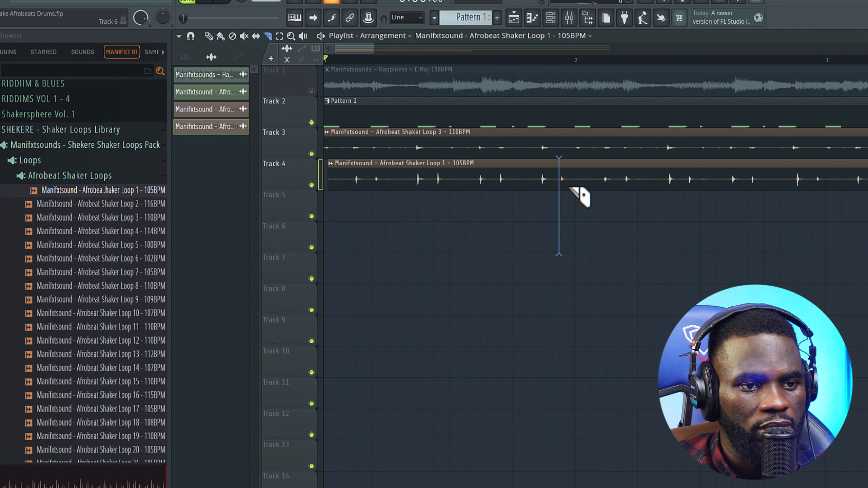
{"action": "left_click_drag", "start_coordinate": [575, 182], "coordinate": [574, 230]}
{"action": "scroll", "coordinate": [553, 229], "scroll_direction": "down", "scroll_amount": 4}
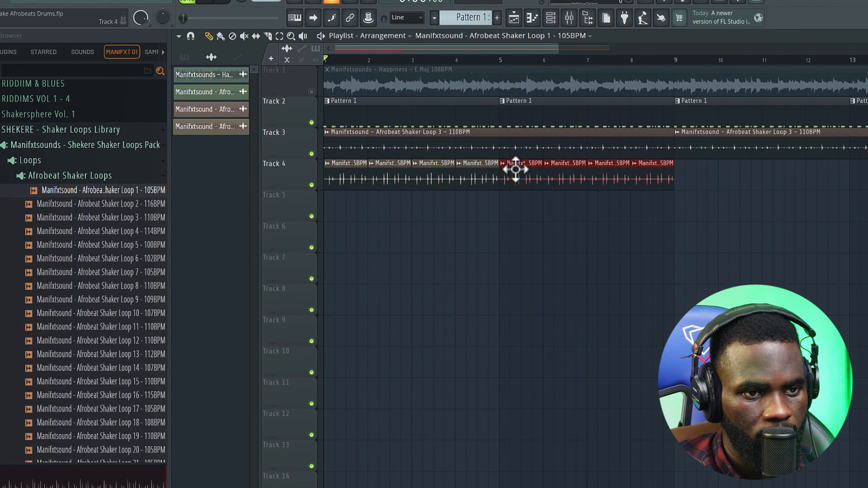
- Duplicate the one-bar Shaker Loop 1 clips along Track 4 up to bar 17 during playback
{"action": "key", "text": "space"}
{"action": "scroll", "coordinate": [475, 223], "scroll_direction": "down", "scroll_amount": 3}
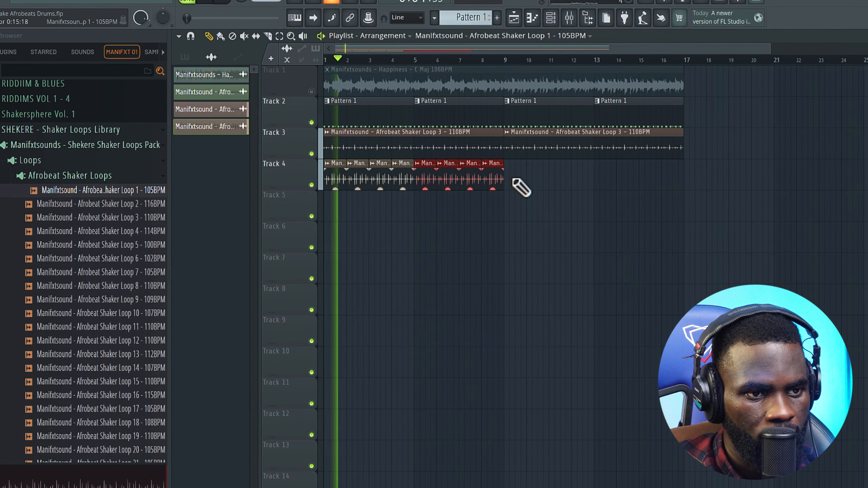
{"action": "left_click_drag", "start_coordinate": [287, 192], "coordinate": [289, 192]}
{"action": "left_click_drag", "start_coordinate": [356, 180], "coordinate": [537, 179]}
{"action": "left_click", "coordinate": [507, 241]}
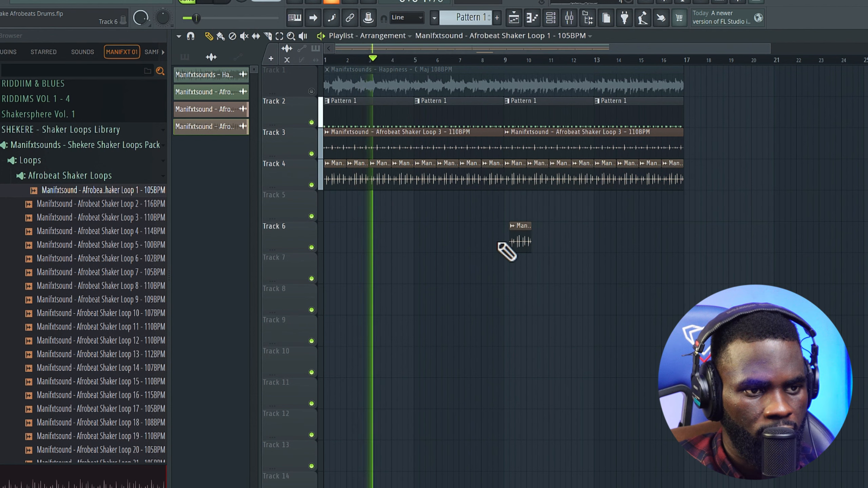
- Open the channel settings of the Shaker Loop 3 clip on Track 3 during playback
{"action": "left_click", "coordinate": [423, 149]}
{"action": "double_click", "coordinate": [423, 149]}
{"action": "mouse_move", "coordinate": [461, 136]}
{"action": "left_mouse_down"}
{"action": "mouse_move", "coordinate": [461, 151]}
{"action": "mouse_move", "coordinate": [461, 136]}
{"action": "left_mouse_up"}
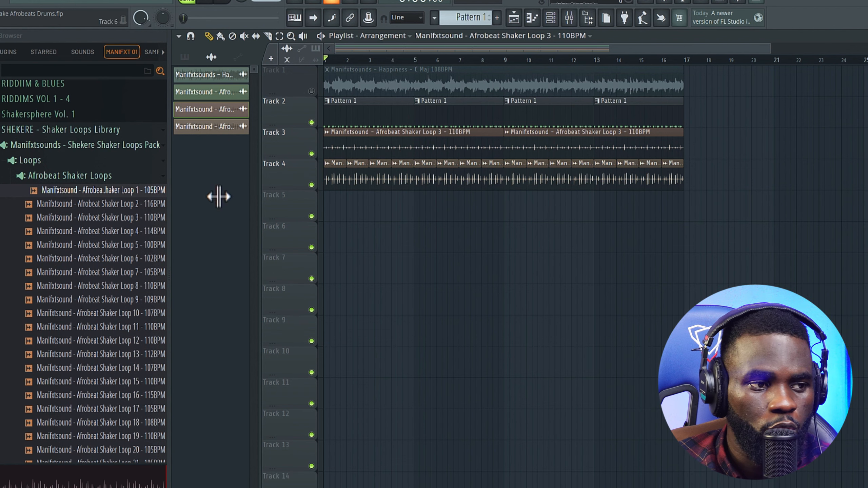
- Look through the remaining Afrobeat shaker loops, collapse the SHEKERE library and expand KORA Percussion Loops under KORA VOL 1
{"action": "scroll", "coordinate": [91, 252], "scroll_direction": "down", "scroll_amount": 9}
{"action": "scroll", "coordinate": [88, 245], "scroll_direction": "up", "scroll_amount": 9}
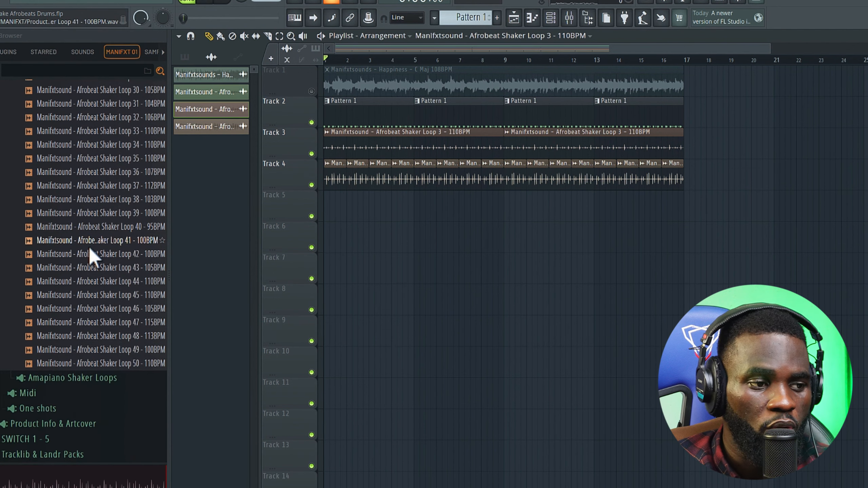
{"action": "scroll", "coordinate": [70, 354], "scroll_direction": "up", "scroll_amount": 9}
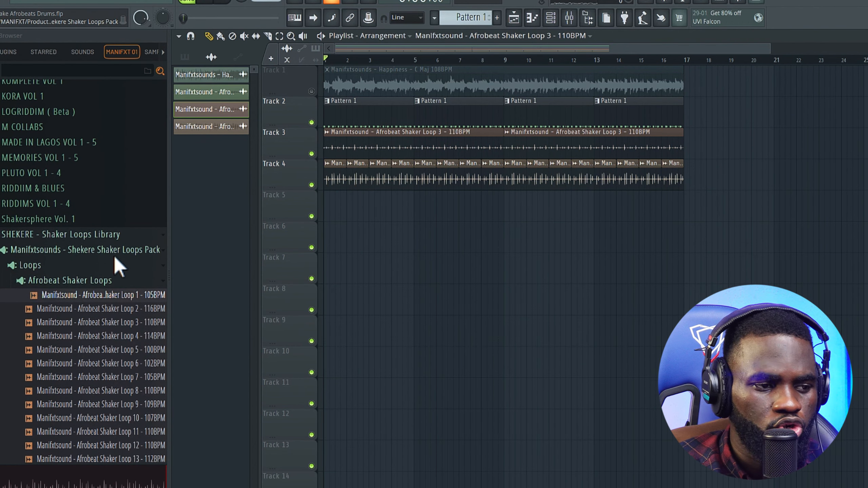
{"action": "left_click", "coordinate": [34, 235]}
{"action": "left_click", "coordinate": [31, 241]}
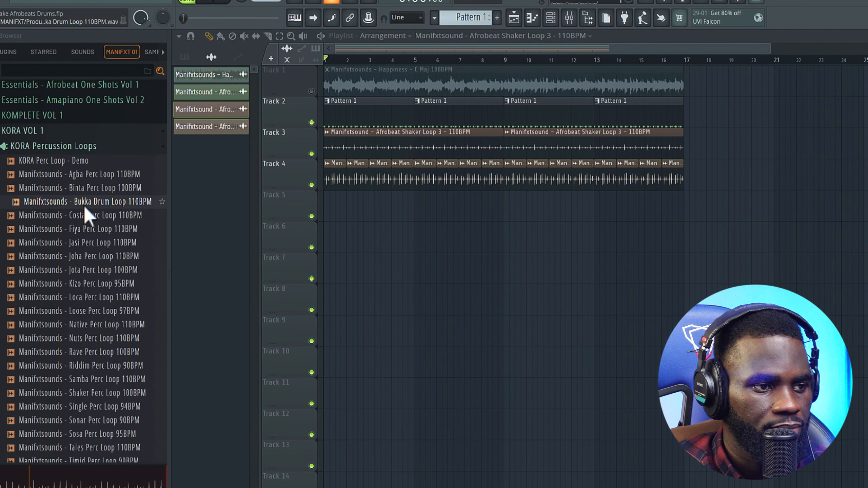
- Audition the Jota, Jasi and Agba percussion loops, and place Agba Perc Loop 110BPM on Track 5 at bar 1
{"action": "left_click", "coordinate": [98, 273]}
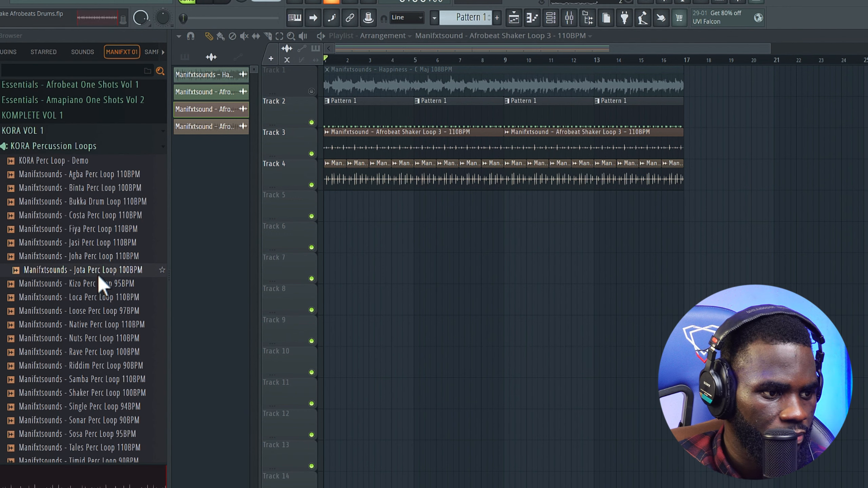
{"action": "left_click", "coordinate": [96, 244]}
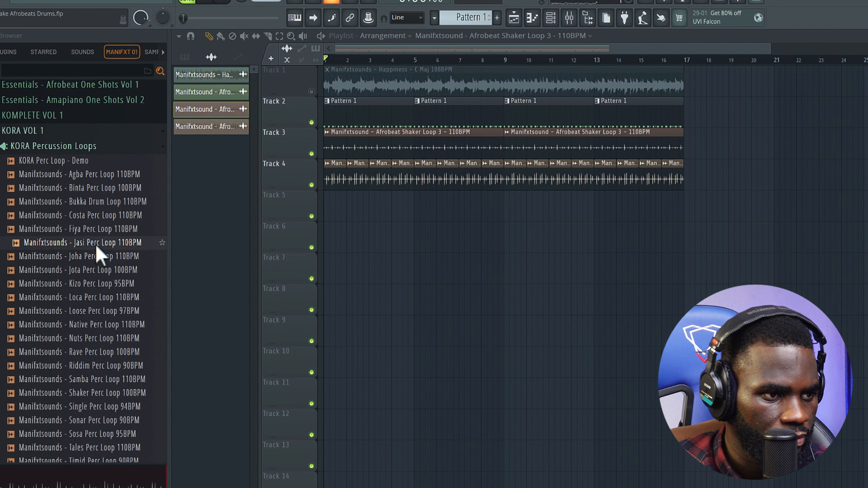
{"action": "left_click", "coordinate": [90, 176]}
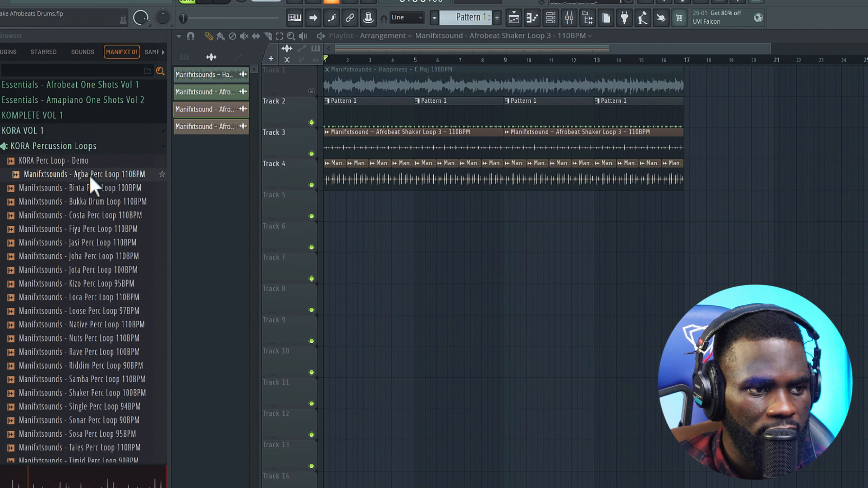
{"action": "left_click_drag", "start_coordinate": [90, 176], "coordinate": [368, 218]}
- Lower the Agba Perc Loop clip to -6.1 dB and repeat it along Track 5 up to bar 17 during playback
{"action": "key", "text": "space"}
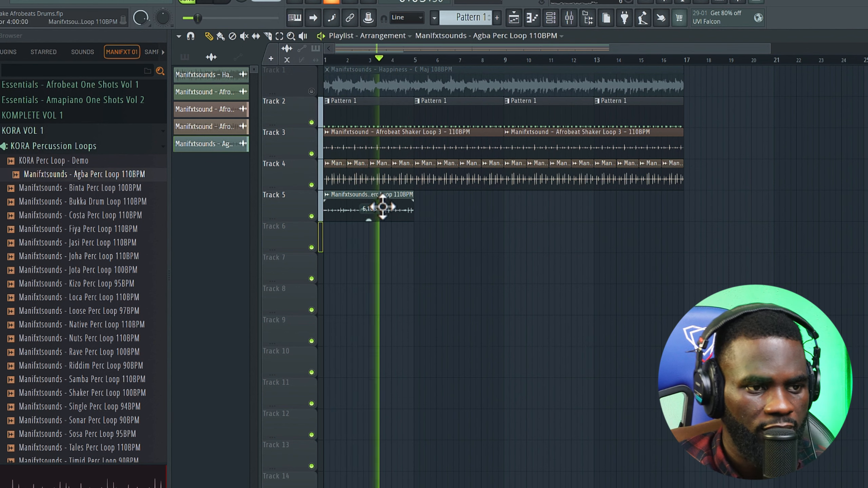
{"action": "left_click", "coordinate": [439, 210]}
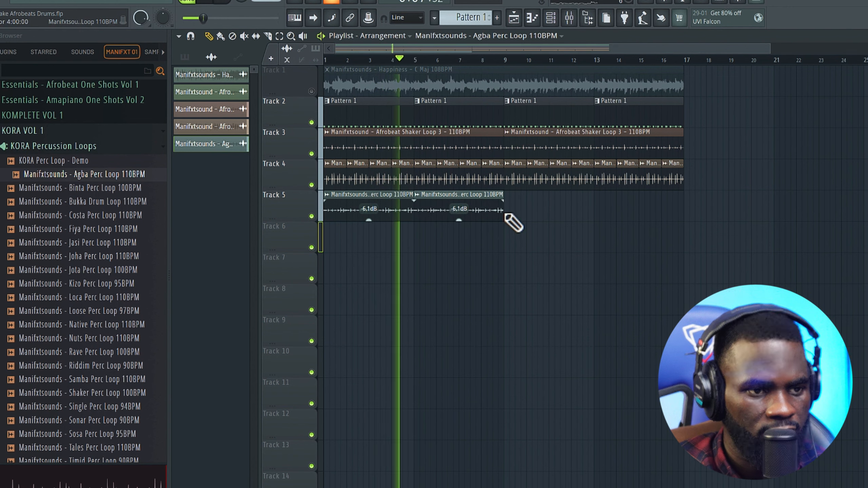
{"action": "mouse_move", "coordinate": [422, 214]}
{"action": "left_mouse_down"}
{"action": "mouse_move", "coordinate": [396, 212]}
{"action": "mouse_move", "coordinate": [574, 209]}
{"action": "mouse_move", "coordinate": [564, 210]}
{"action": "left_mouse_up"}
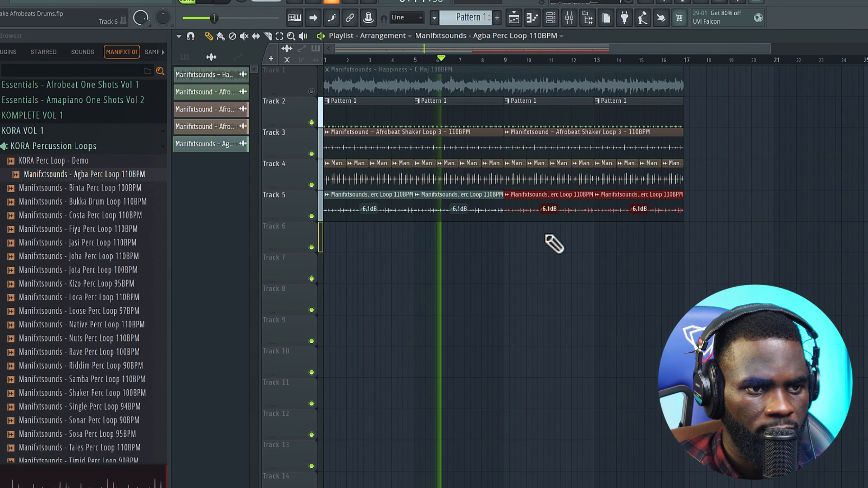
{"action": "scroll", "coordinate": [555, 244], "scroll_direction": "down", "scroll_amount": 5}
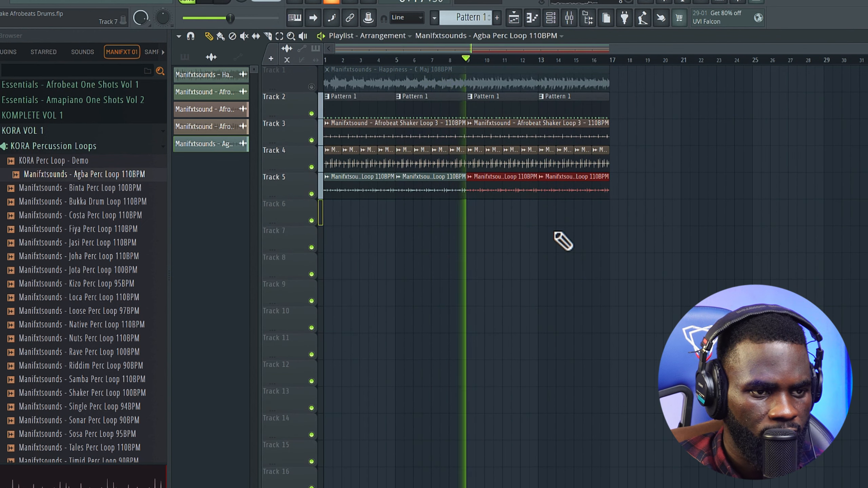
{"action": "key", "text": "space"}
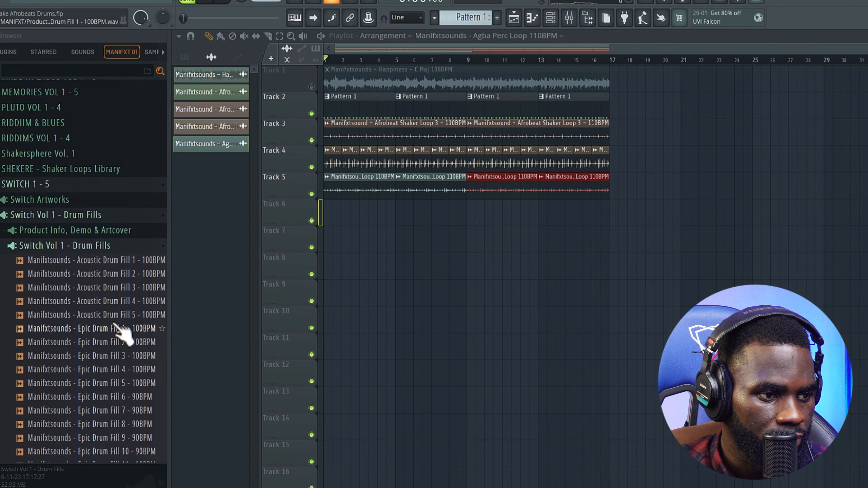
- Audition the Acoustic and Epic 100BPM drum fills in the Switch Vol 1 - Drum Fills folder
{"action": "left_click", "coordinate": [114, 320]}
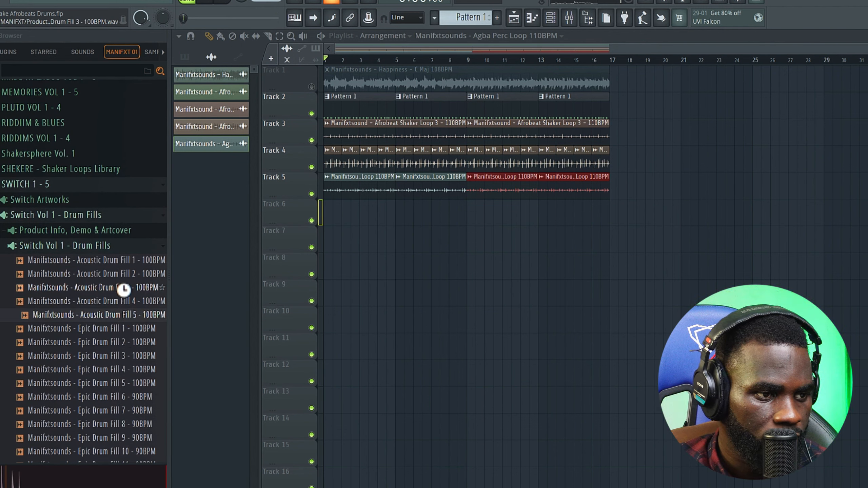
{"action": "left_click", "coordinate": [129, 301]}
{"action": "left_click", "coordinate": [138, 287]}
{"action": "left_click", "coordinate": [146, 260]}
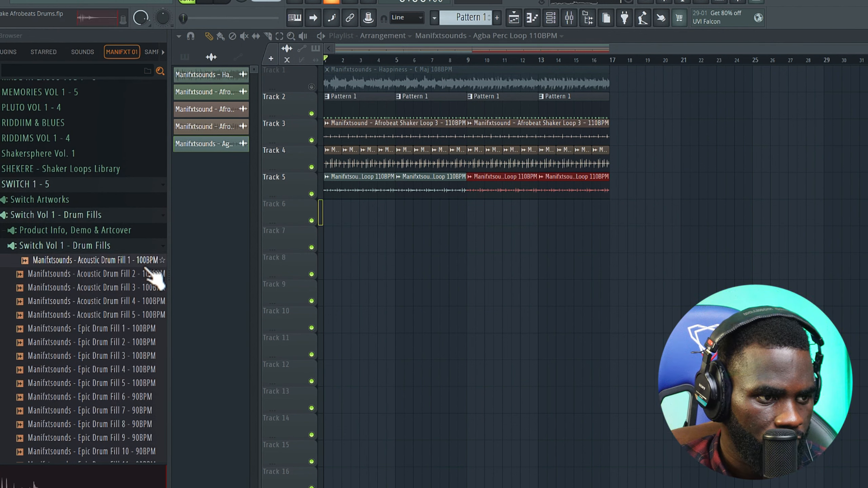
{"action": "left_click", "coordinate": [150, 274]}
{"action": "left_click", "coordinate": [121, 357]}
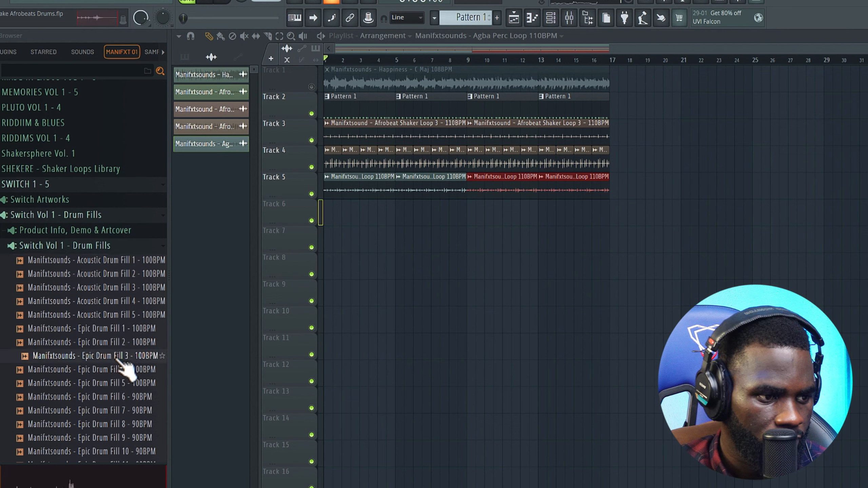
{"action": "left_click", "coordinate": [142, 382]}
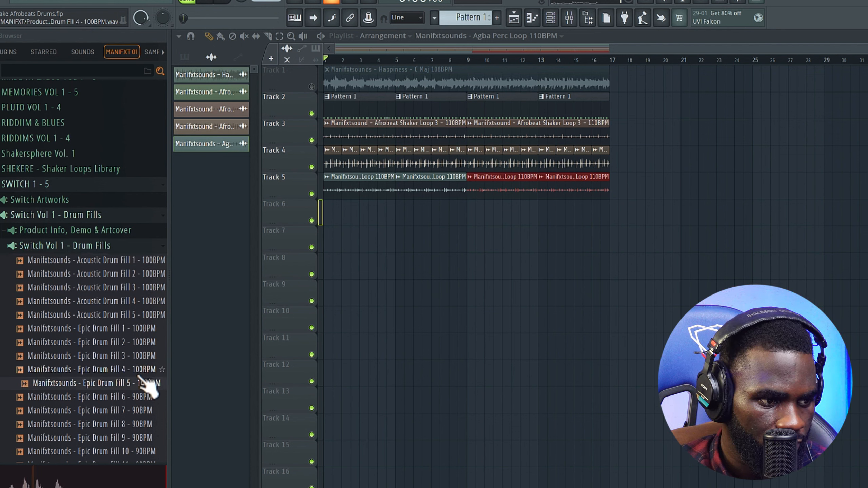
{"action": "left_click", "coordinate": [142, 343]}
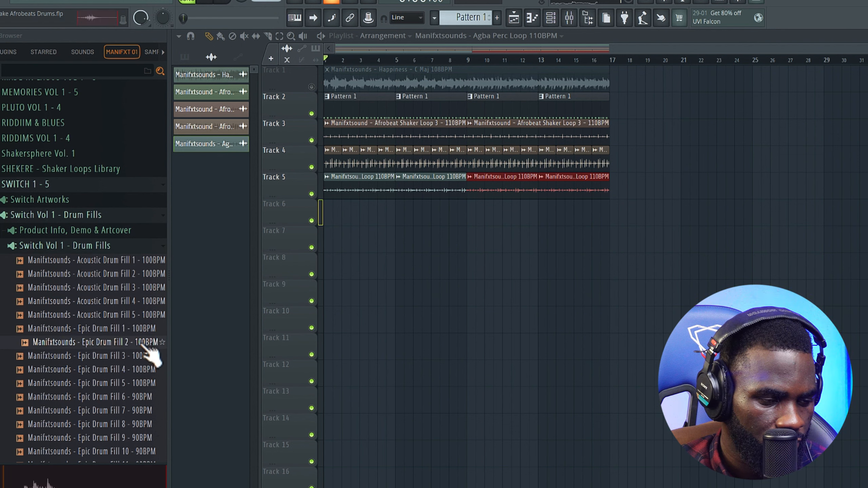
{"action": "left_click", "coordinate": [142, 329]}
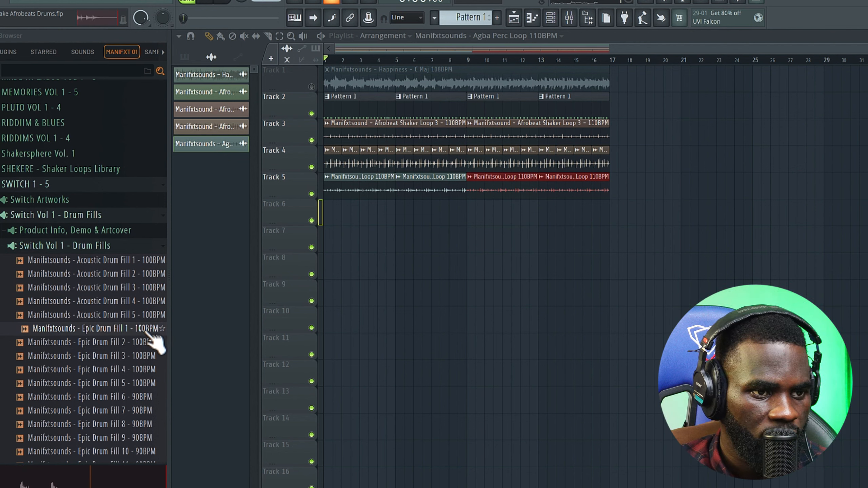
- Place Epic Drum Fill 1 on Track 6 at bar 8 and play back the arrangement around it
{"action": "left_click_drag", "start_coordinate": [141, 331], "coordinate": [462, 224]}
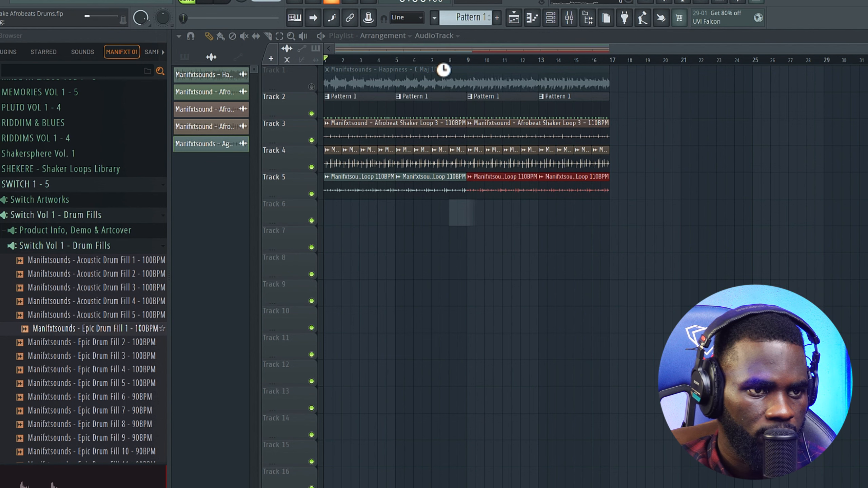
{"action": "left_click_drag", "start_coordinate": [442, 62], "coordinate": [421, 63]}
{"action": "scroll", "coordinate": [388, 285], "scroll_direction": "up", "scroll_amount": 3}
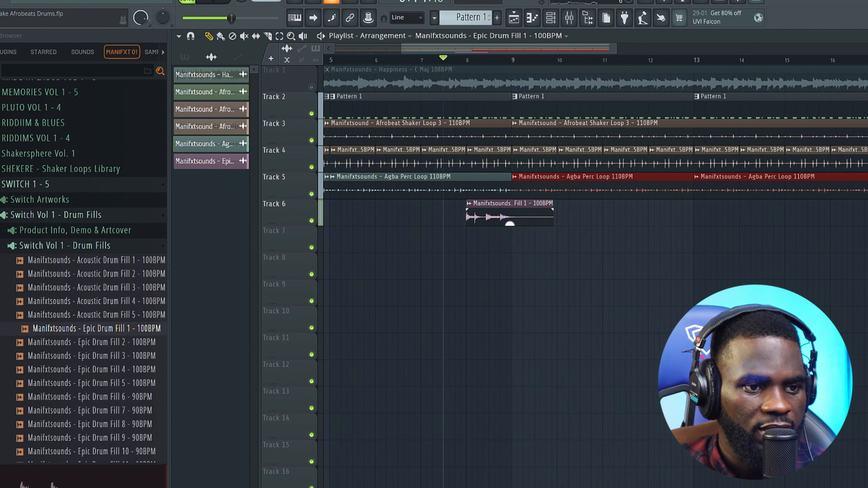
{"action": "key", "text": "space"}
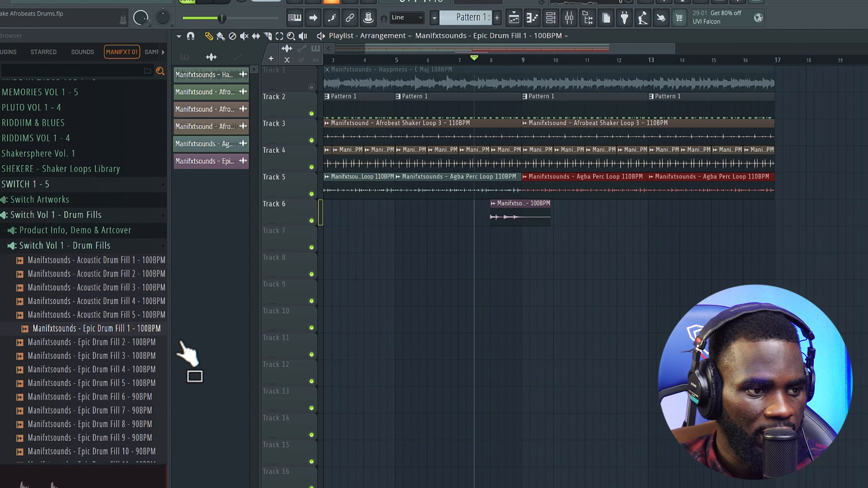
- Place Epic Drum Fill 2 on Track 6 at bar 16, trim it to end at bar 17 and play it back
{"action": "scroll", "coordinate": [126, 298], "scroll_direction": "down", "scroll_amount": 2}
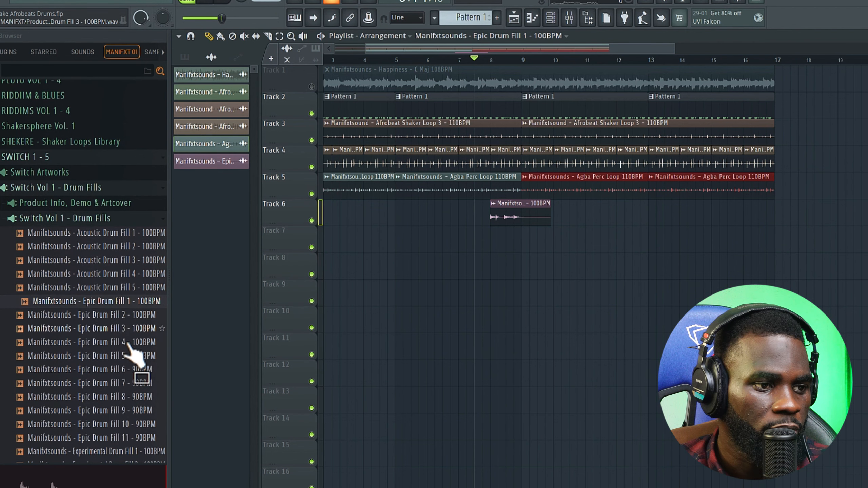
{"action": "left_click", "coordinate": [132, 315]}
{"action": "left_click_drag", "start_coordinate": [134, 320], "coordinate": [727, 230]}
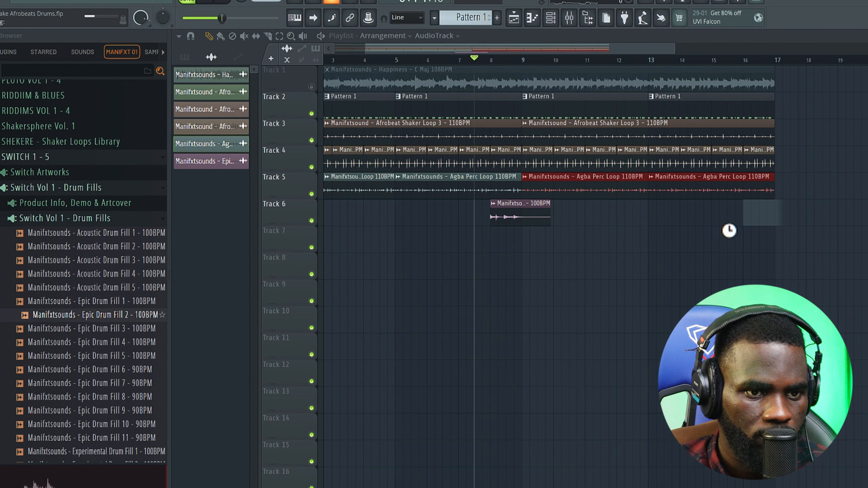
{"action": "left_click", "coordinate": [744, 62]}
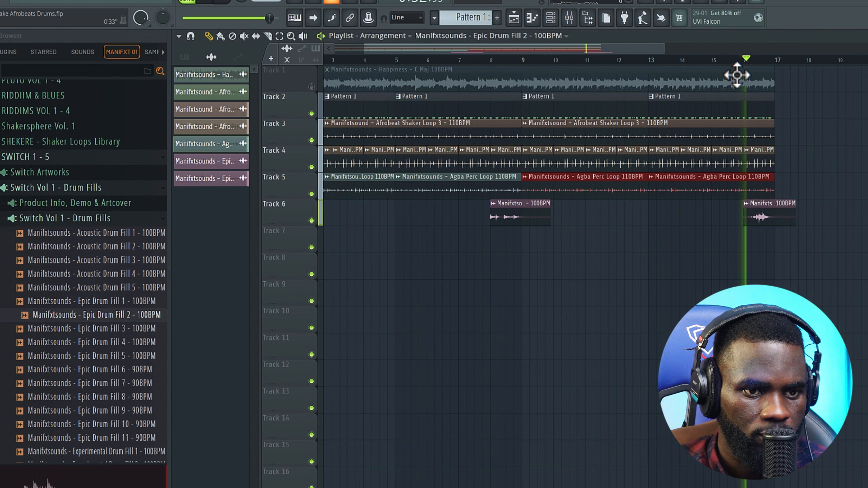
{"action": "scroll", "coordinate": [737, 235], "scroll_direction": "up", "scroll_amount": 2}
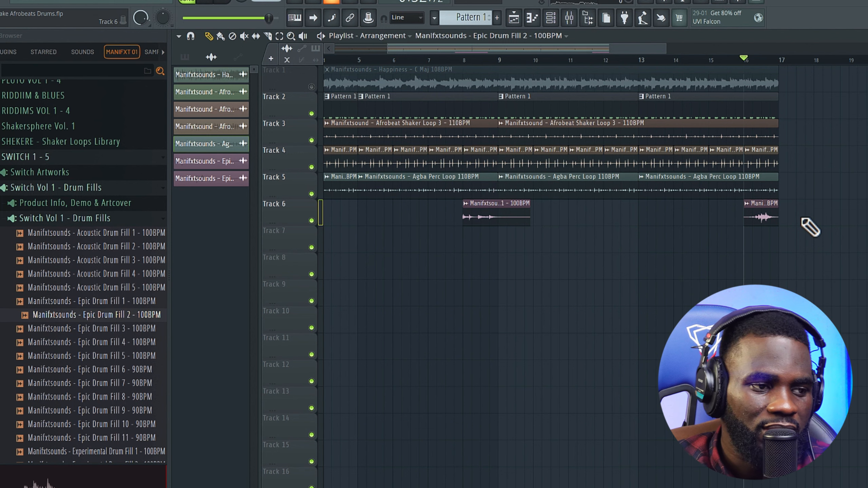
- Collapse the SWITCH 1 - 5 packs and expand the Essentials - FXs Hits folder under Essentials - Afrobeat One Shots Vol 1
{"action": "left_click", "coordinate": [99, 217]}
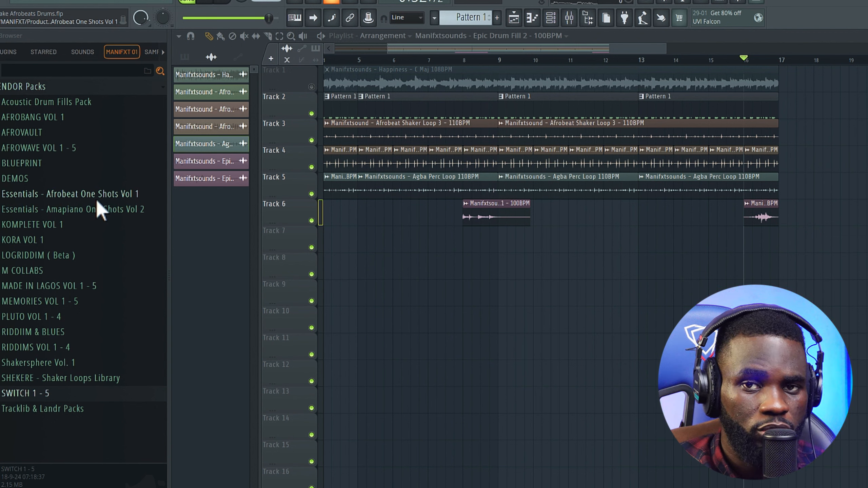
{"action": "left_click", "coordinate": [97, 198]}
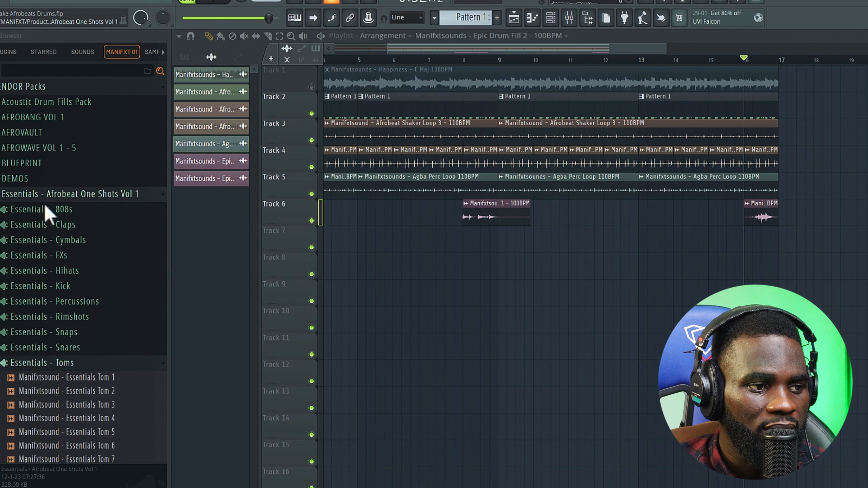
{"action": "left_click", "coordinate": [67, 260]}
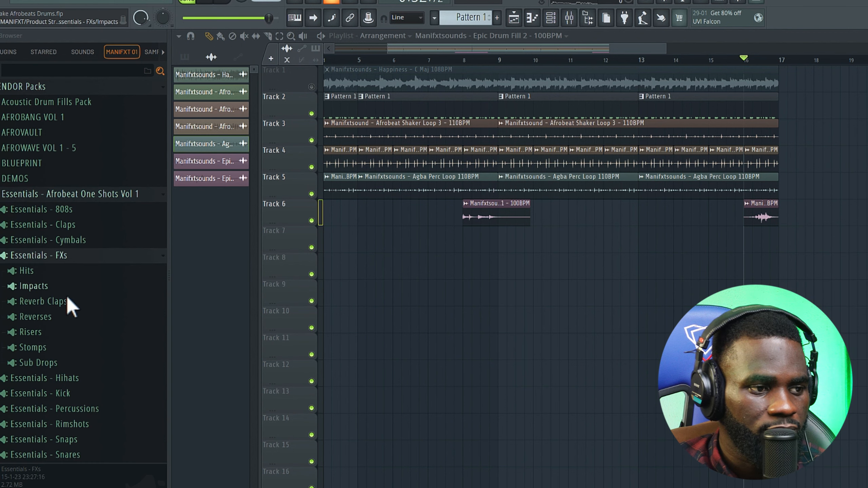
{"action": "scroll", "coordinate": [79, 325], "scroll_direction": "down", "scroll_amount": 5}
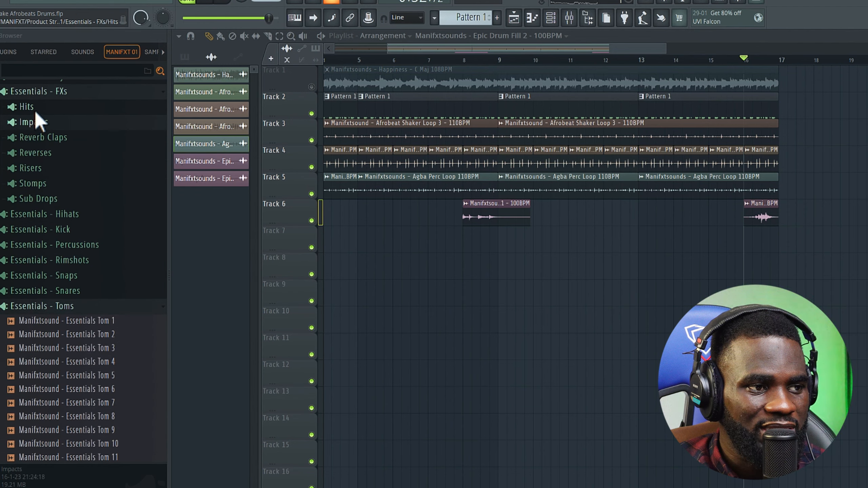
{"action": "left_click", "coordinate": [30, 107]}
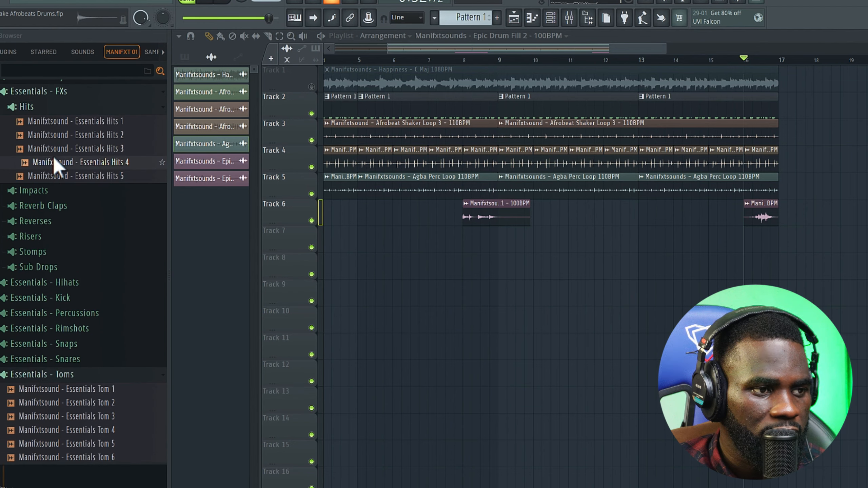
- Audition the Essentials Hits samples, expanding the Impacts folder as well
{"action": "left_click", "coordinate": [63, 150]}
{"action": "left_click", "coordinate": [88, 122]}
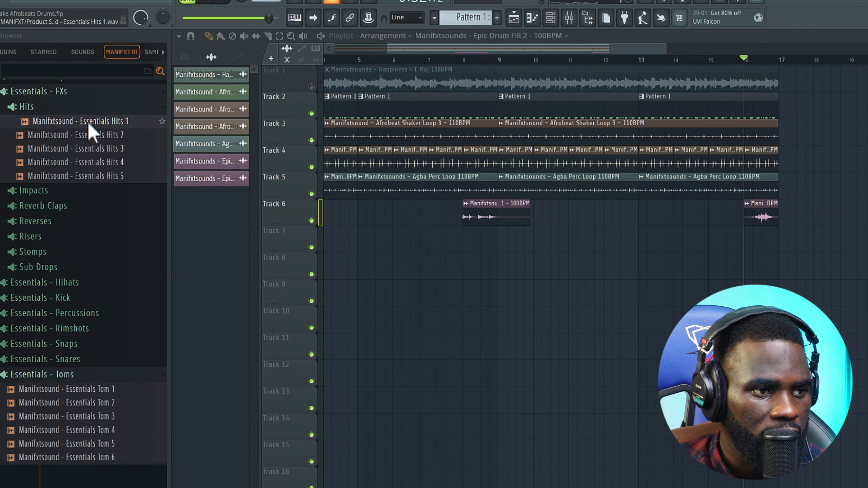
{"action": "left_click", "coordinate": [102, 175]}
{"action": "left_click", "coordinate": [103, 189]}
{"action": "left_click", "coordinate": [105, 165]}
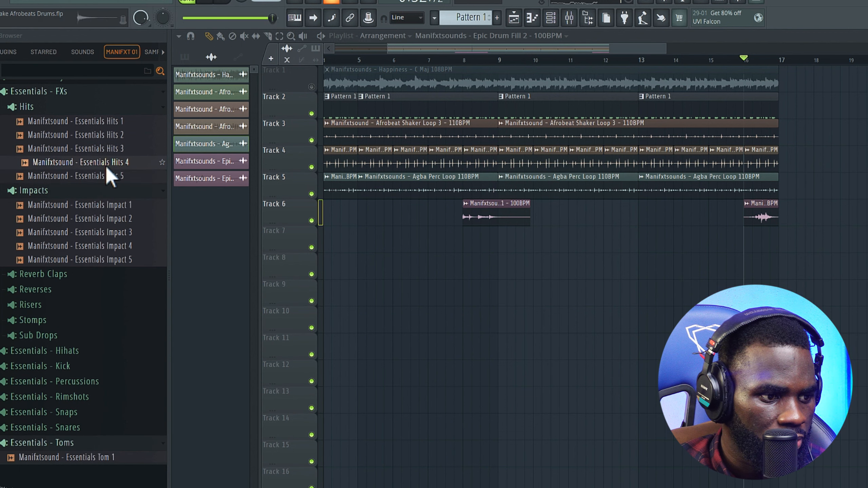
{"action": "left_click", "coordinate": [105, 123]}
- Place Essentials Hits 1 on Track 7 at bar 9 and play back the transition into it
{"action": "left_click_drag", "start_coordinate": [103, 122], "coordinate": [506, 243]}
{"action": "left_click", "coordinate": [482, 61]}
{"action": "key", "text": "space"}
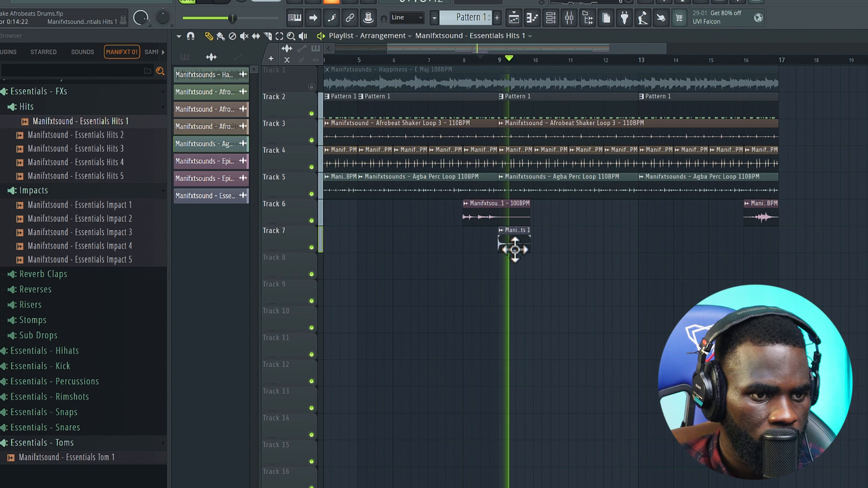
{"action": "key", "text": "space"}
{"action": "key", "text": "space"}
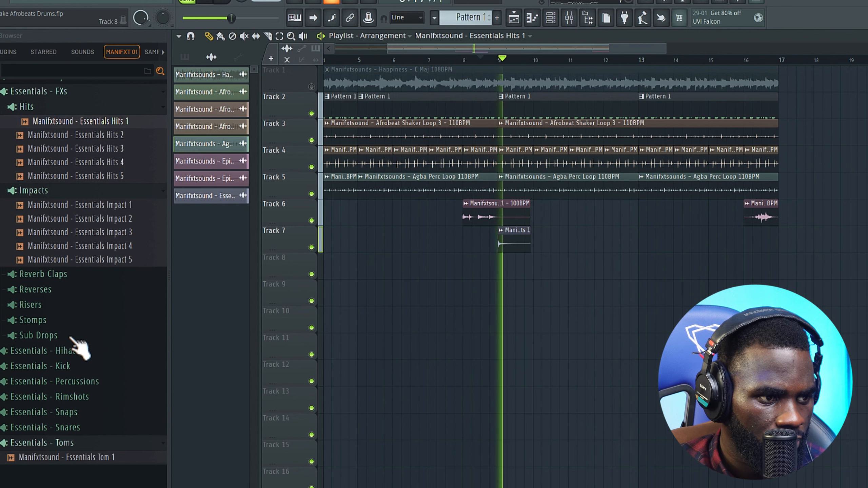
{"action": "key", "text": "space"}
- Expand the Reverses folder and audition Essentials Reverse 2, 4 and 5
{"action": "left_click", "coordinate": [36, 289]}
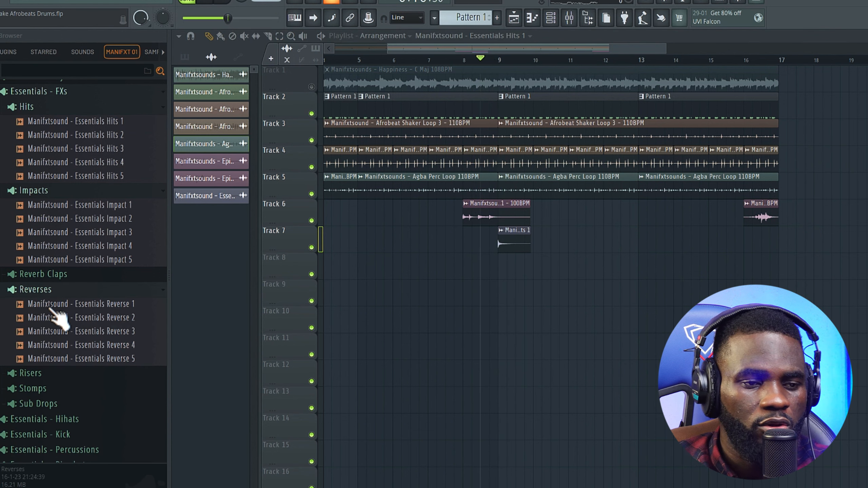
{"action": "left_click", "coordinate": [114, 319]}
{"action": "left_click", "coordinate": [121, 352]}
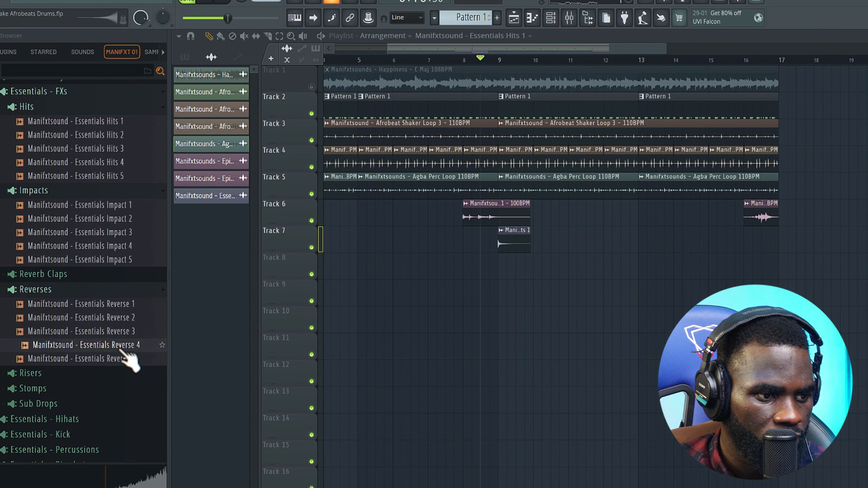
{"action": "left_click", "coordinate": [121, 362]}
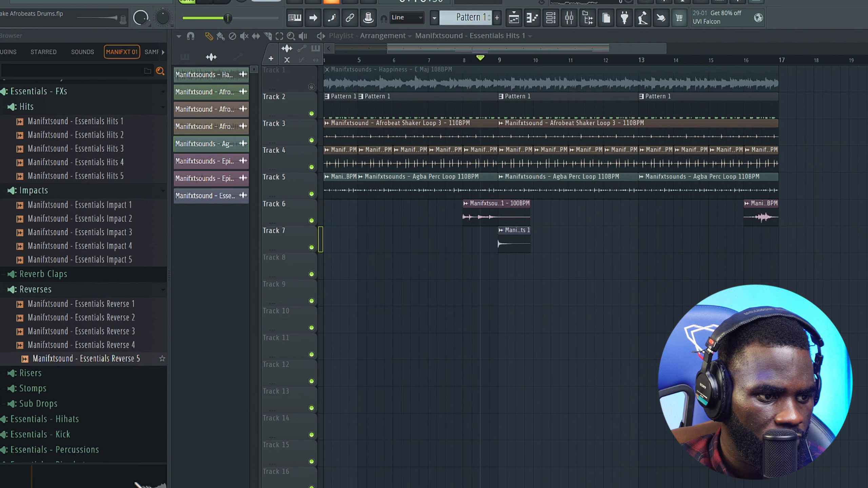
- Place Essentials Reverse 4 on Track 7 at bars 8 and 16, add Hits 1 at bar 1, and play back the ending
{"action": "left_click_drag", "start_coordinate": [122, 346], "coordinate": [484, 263]}
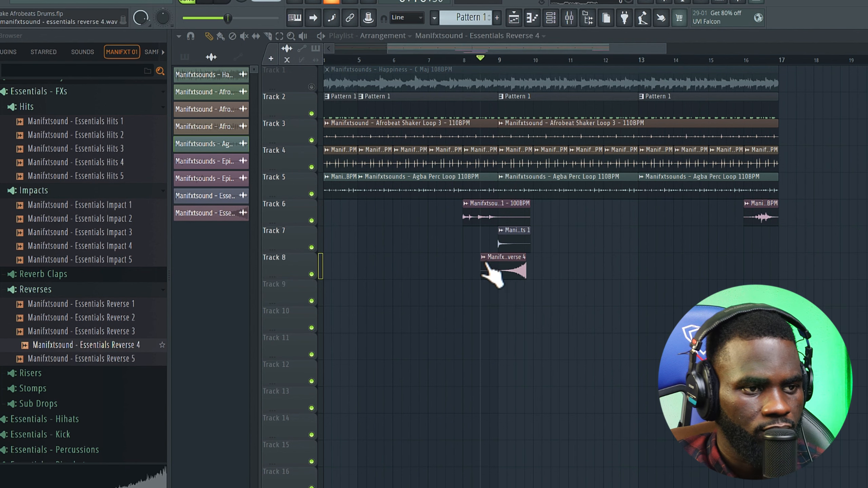
{"action": "key", "text": "space"}
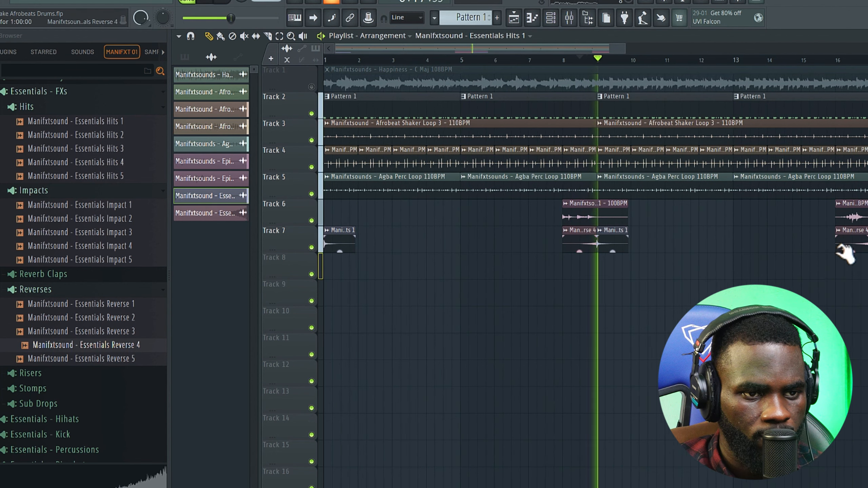
{"action": "scroll", "coordinate": [837, 251], "scroll_direction": "down", "scroll_amount": 1}
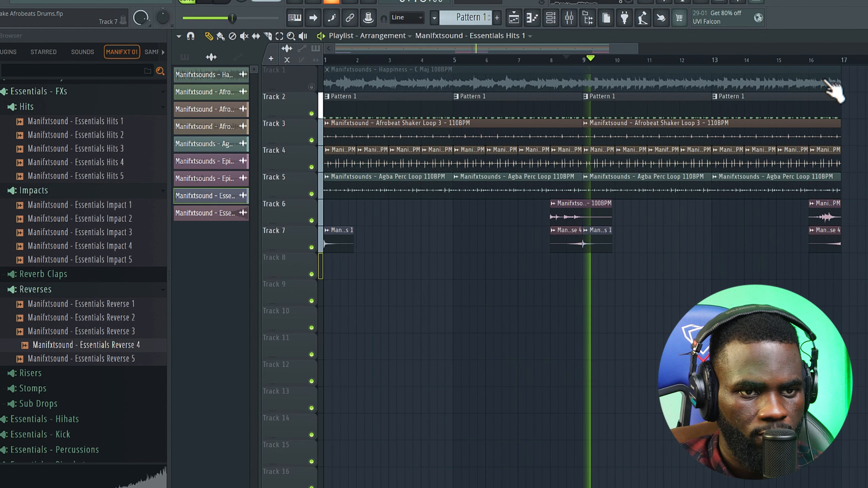
{"action": "left_click", "coordinate": [819, 61]}
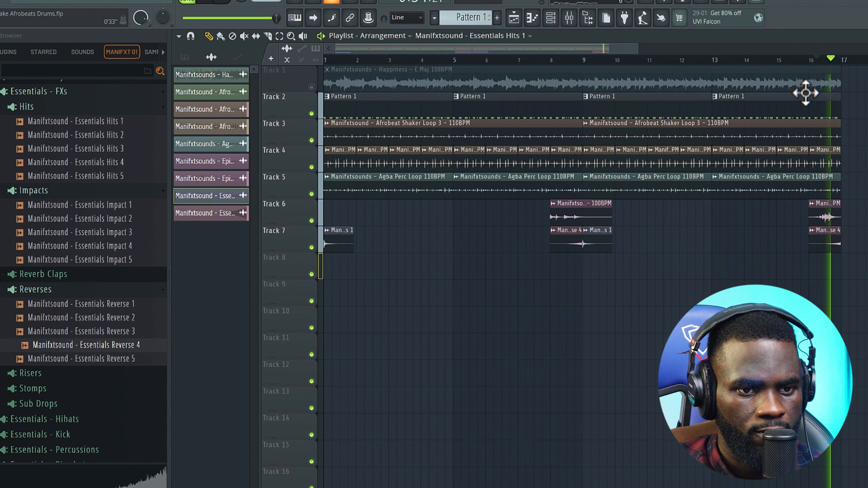
{"action": "scroll", "coordinate": [643, 273], "scroll_direction": "down", "scroll_amount": 2}
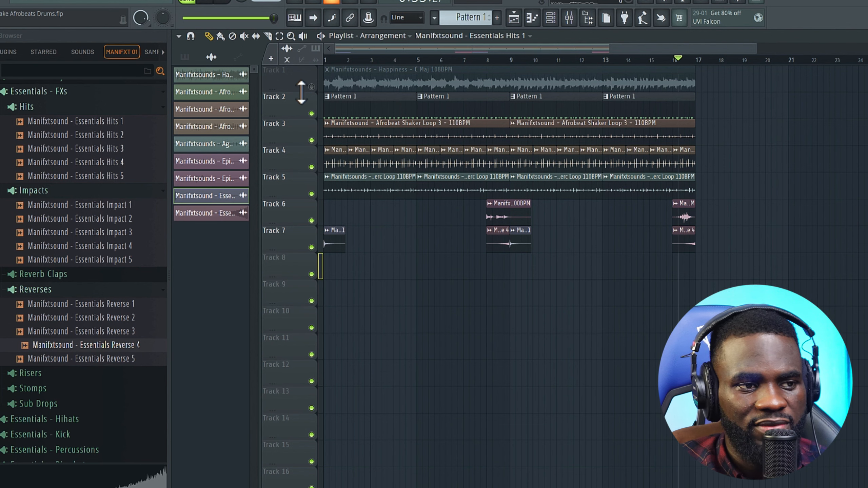
- Unmute the Happiness melody on Track 1, then open and close its clip channel settings during playback
{"action": "left_click", "coordinate": [312, 87]}
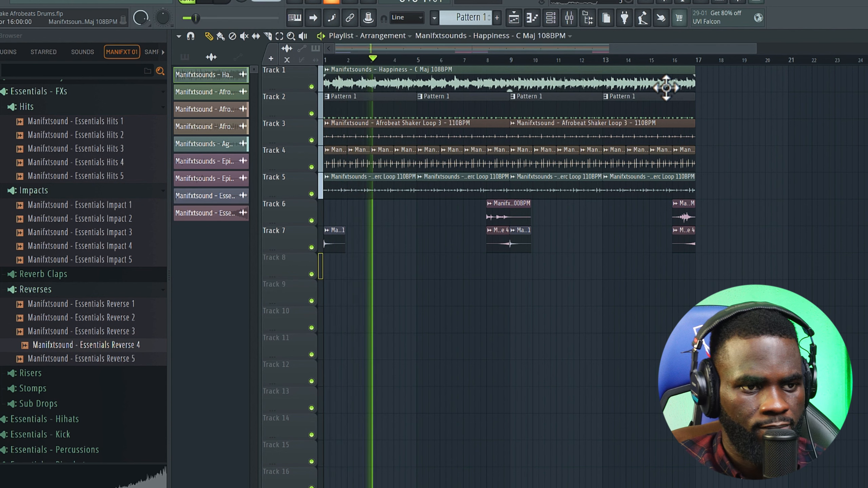
{"action": "double_click", "coordinate": [613, 83]}
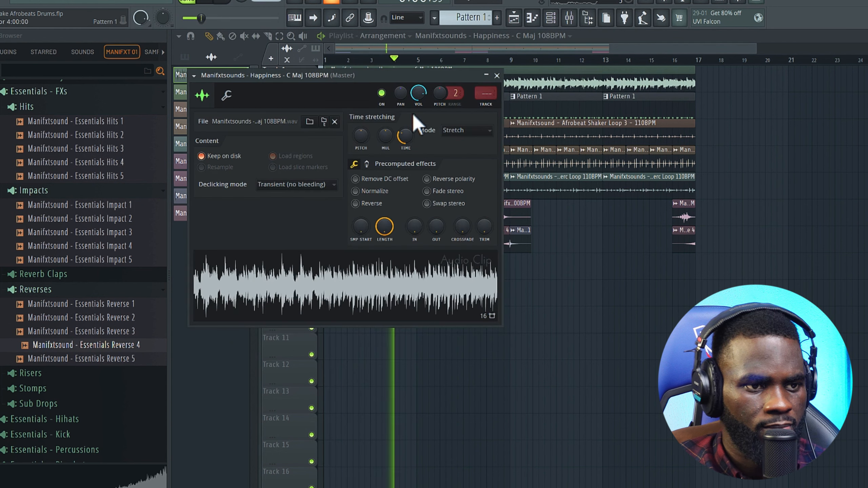
{"action": "left_click", "coordinate": [497, 76]}
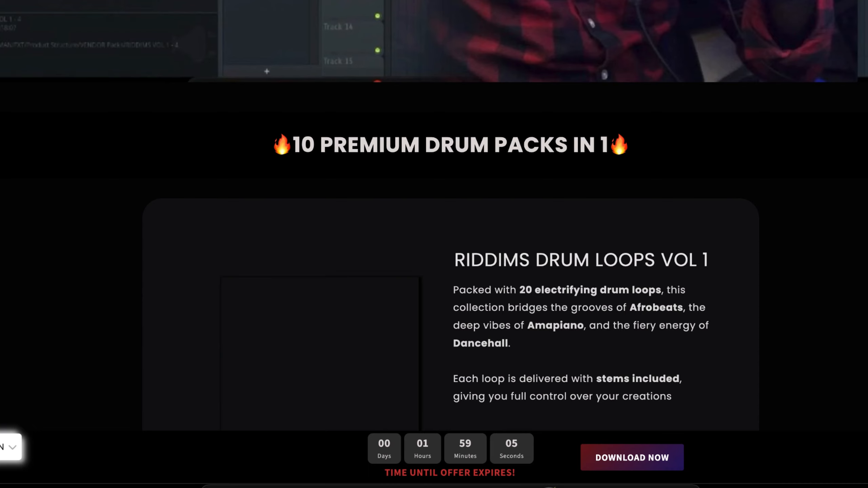
- Look through the Riddims Drum Loops Vol 1 to Vol 4 sections on the 10 Premium Drum Packs web page
{"action": "scroll", "coordinate": [434, 205], "scroll_direction": "down", "scroll_amount": 10}
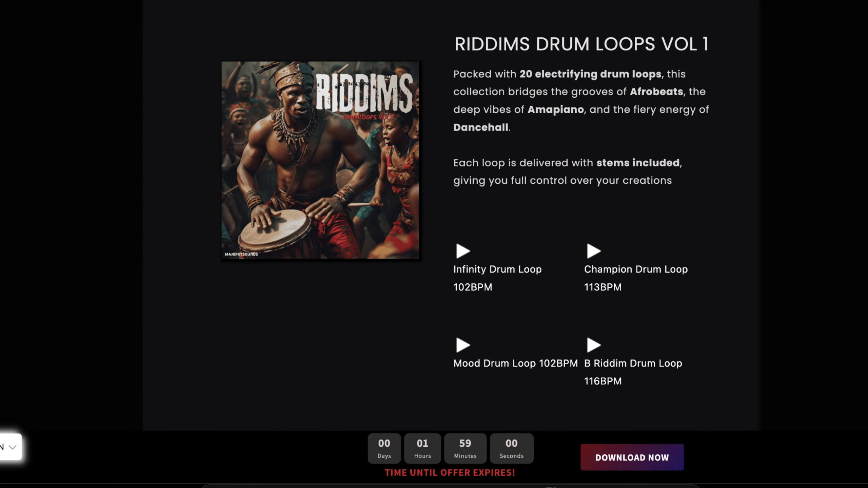
{"action": "scroll", "coordinate": [434, 206], "scroll_direction": "down", "scroll_amount": 15}
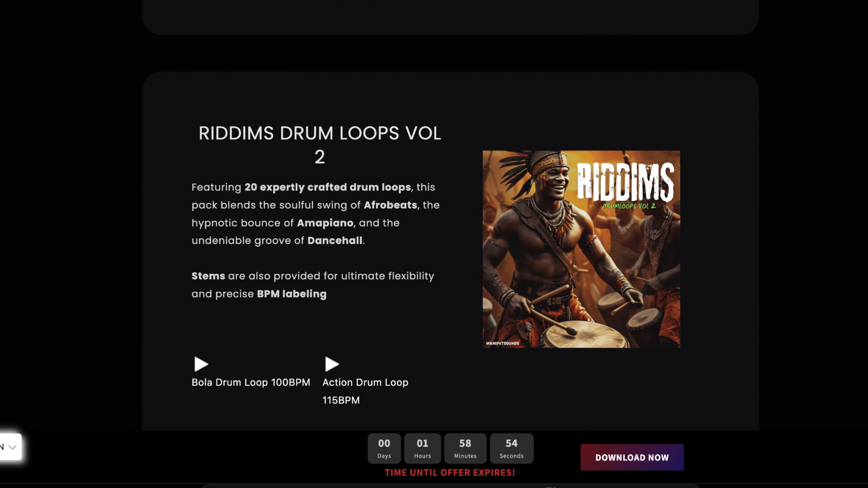
{"action": "scroll", "coordinate": [434, 205], "scroll_direction": "down", "scroll_amount": 15}
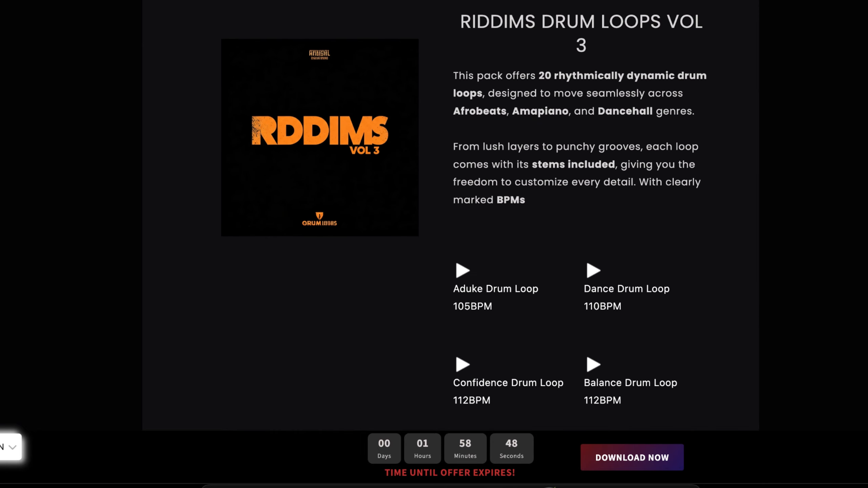
{"action": "scroll", "coordinate": [434, 205], "scroll_direction": "down", "scroll_amount": 3}
{"action": "scroll", "coordinate": [434, 240], "scroll_direction": "down", "scroll_amount": 20}
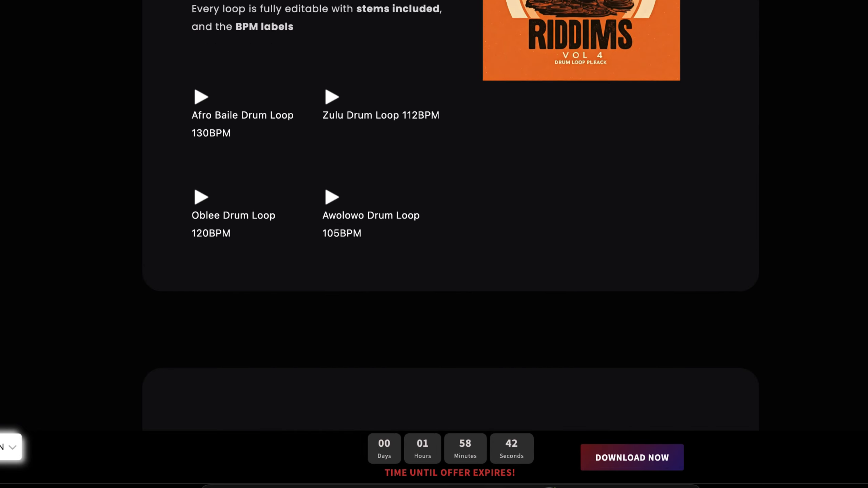